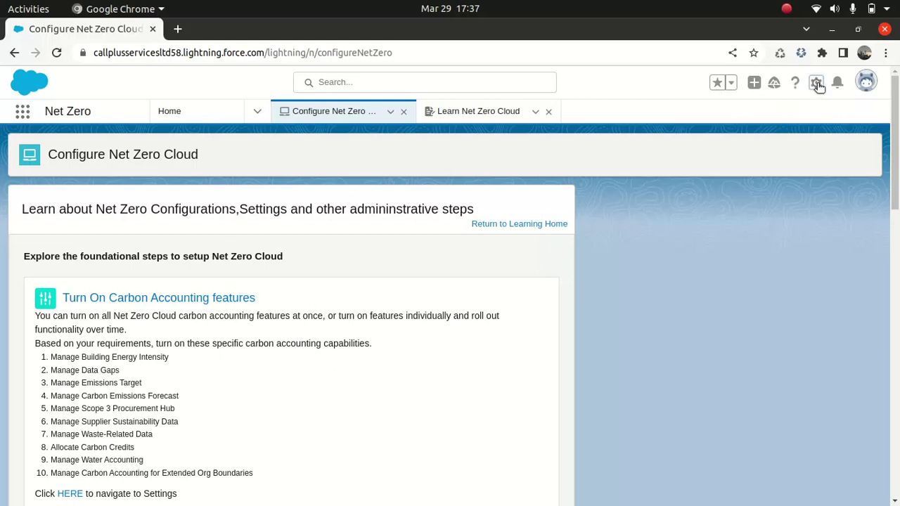
Step: Open Setup for the current app and find the Company Information page by searching for "company"
click(817, 83)
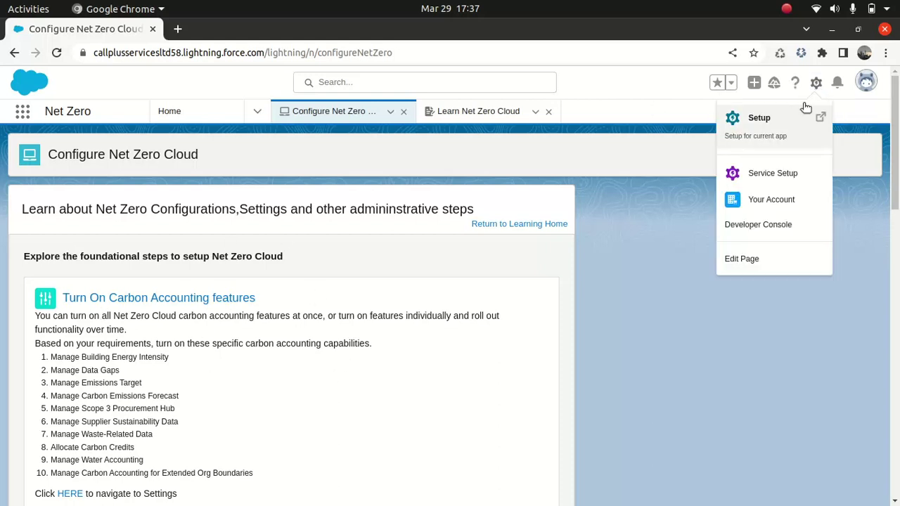
click(767, 131)
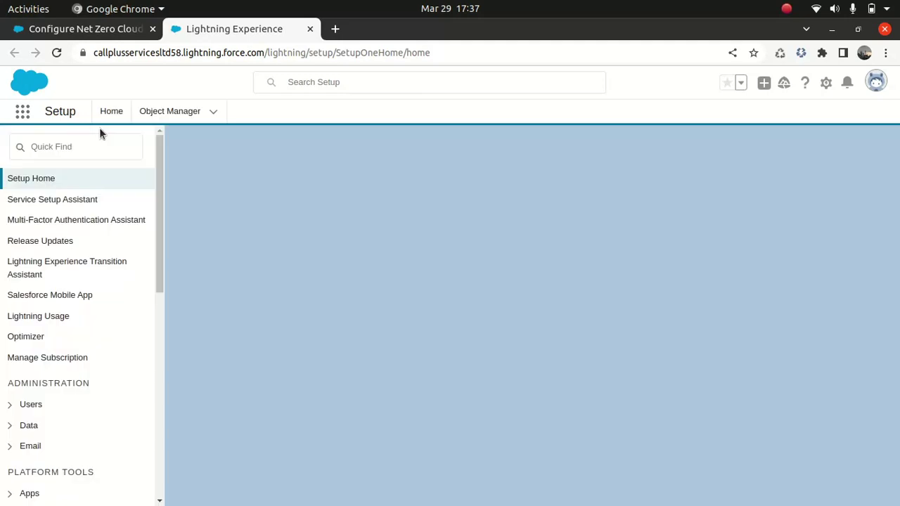
text(com)
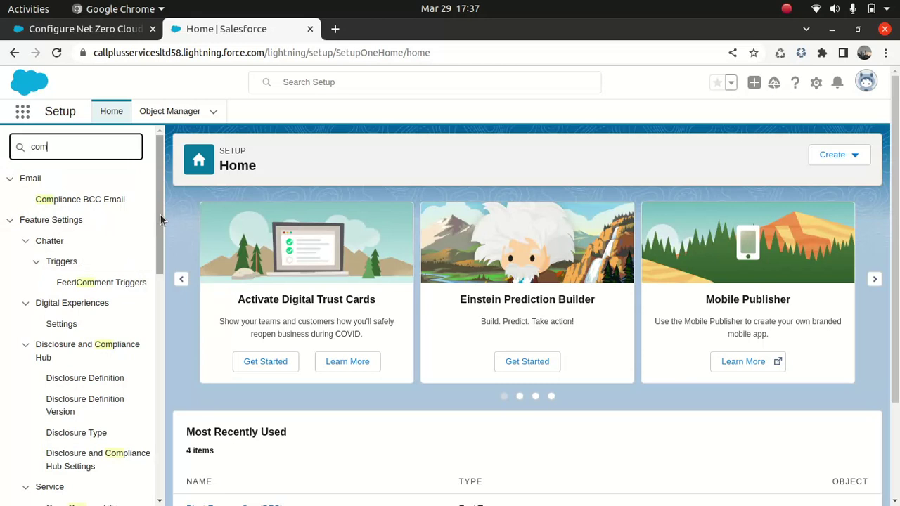
text(l)
key(BackSpace)
text(pany)
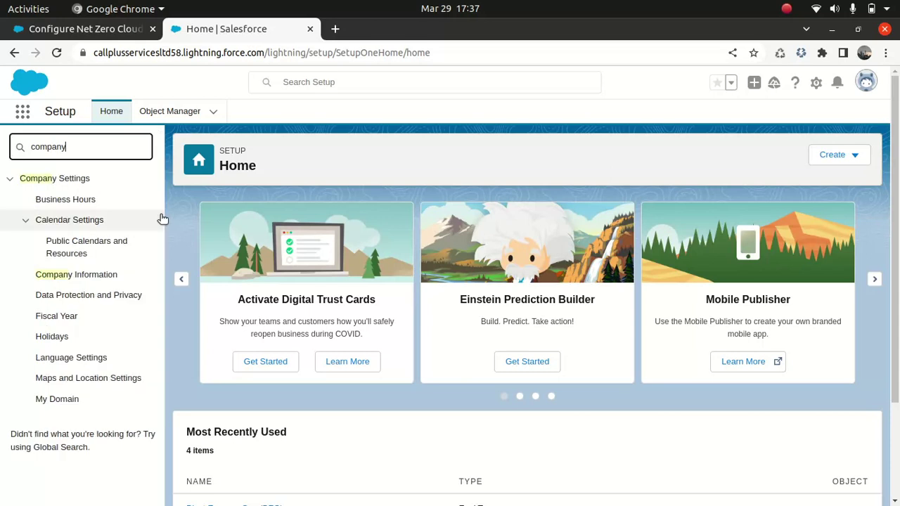
click(104, 276)
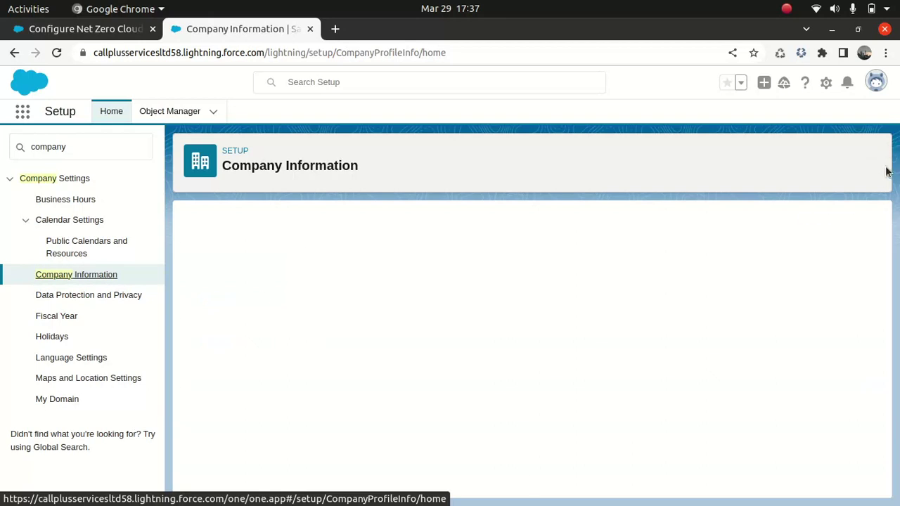
Step: Open the full list of permission set licenses and examine the Net Zero licenses' status, counts and expiration dates
drag(877, 246, 872, 368)
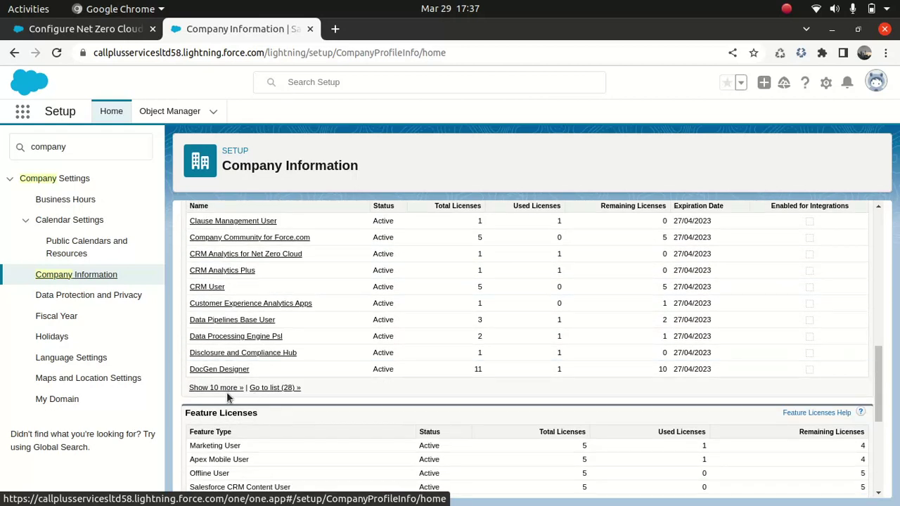
click(265, 387)
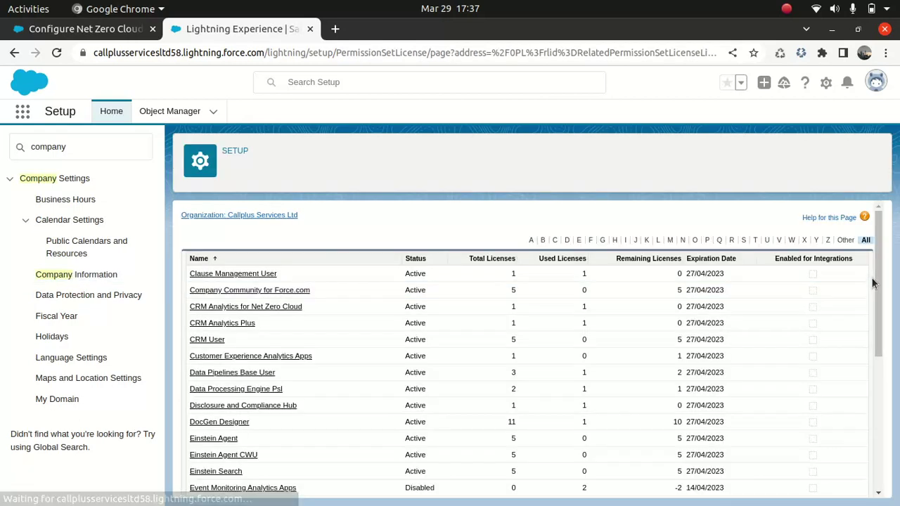
drag(872, 281, 857, 346)
drag(870, 296, 872, 372)
click(872, 355)
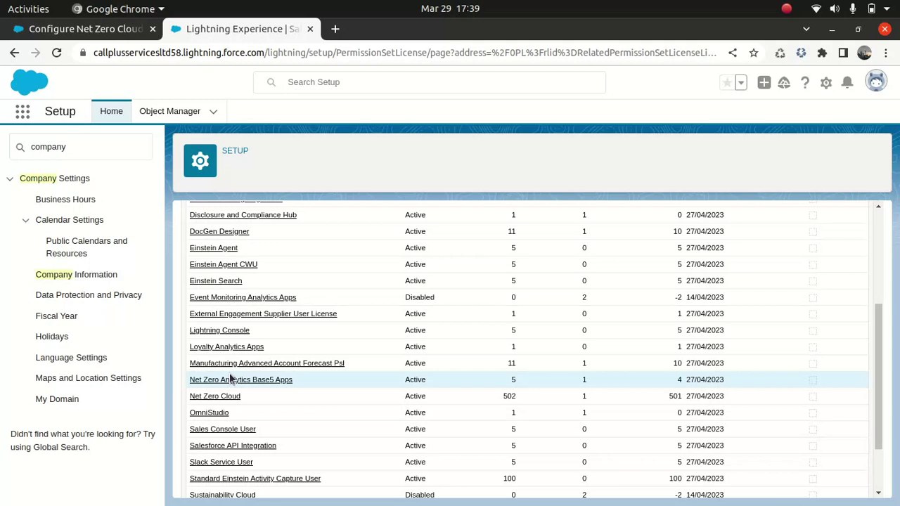
Step: Return to the Setup home page, search the settings for "net zero" and open Net Zero Settings
click(165, 111)
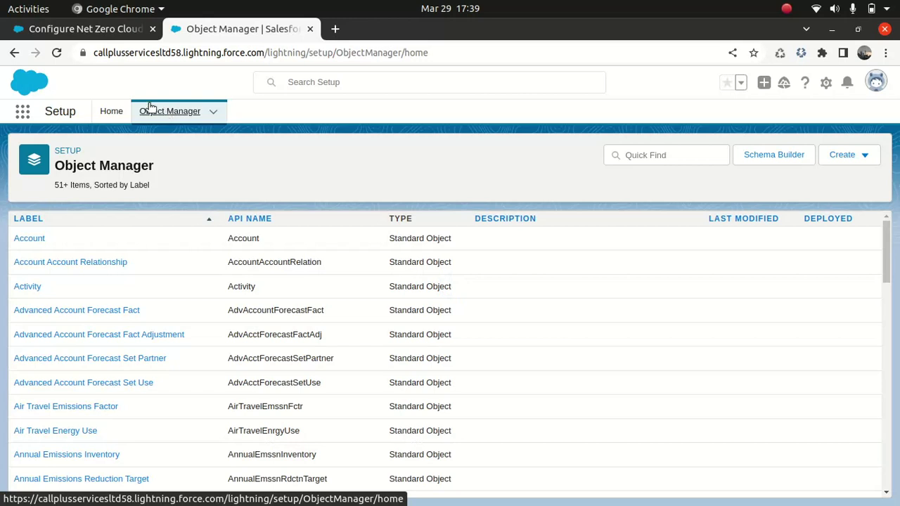
click(109, 123)
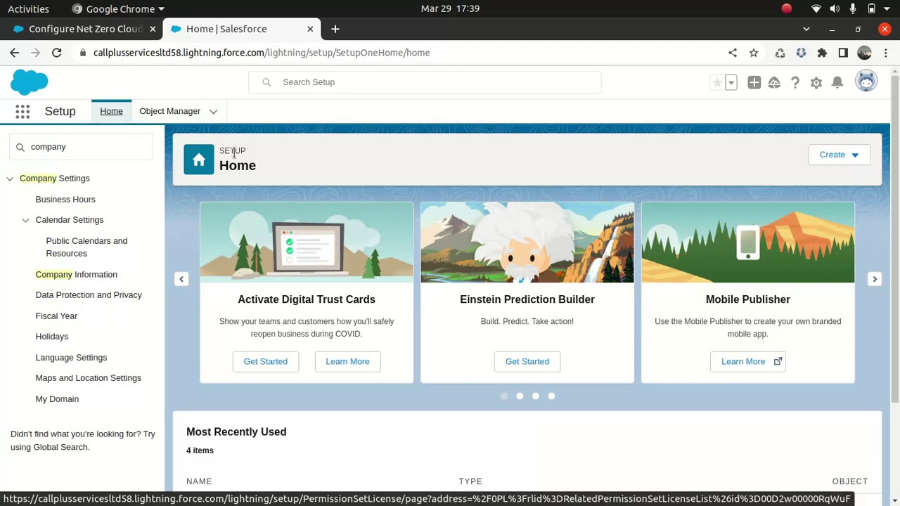
click(98, 151)
key(BackSpace)
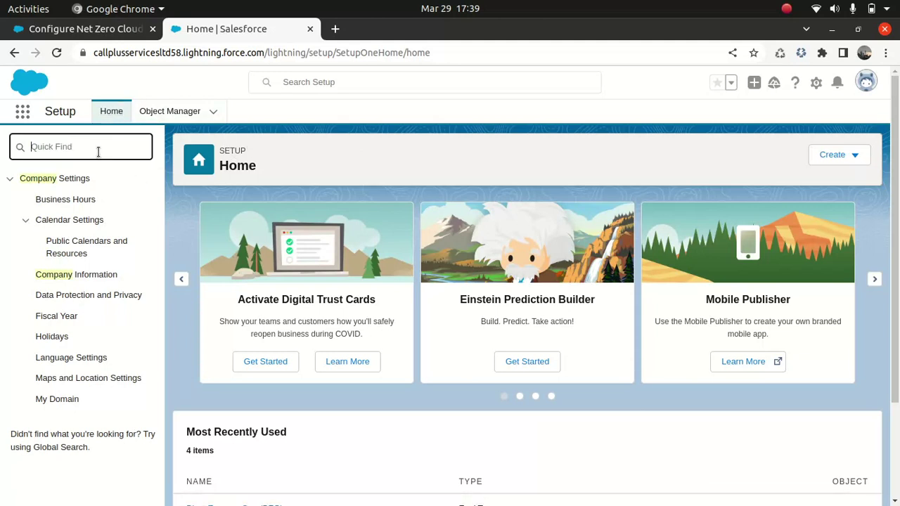
text(z)
key(BackSpace)
text(net zero)
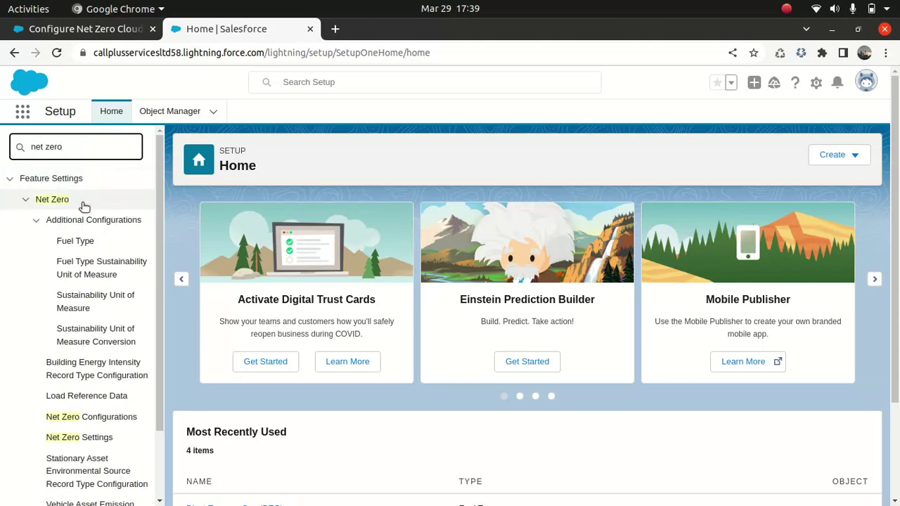
click(90, 438)
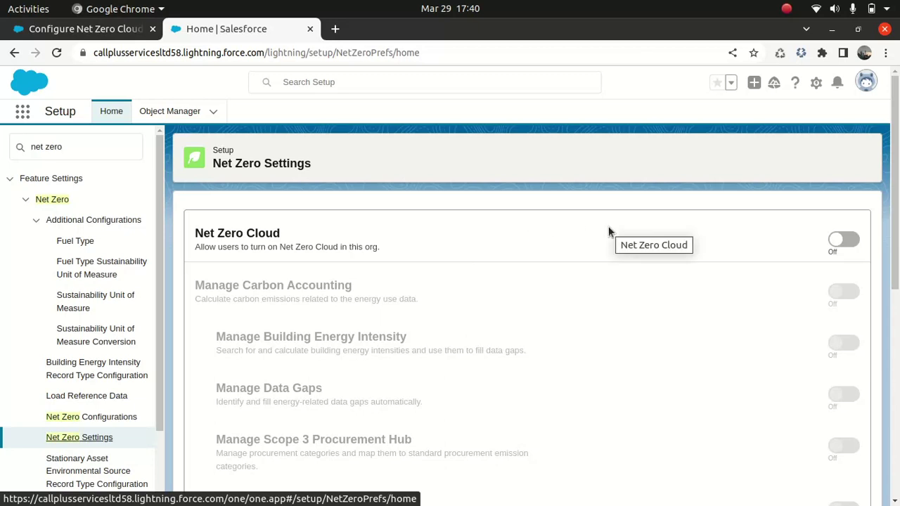
Step: Turn on Net Zero Cloud, Manage Carbon Accounting and Manage Building Energy Intensity
click(846, 239)
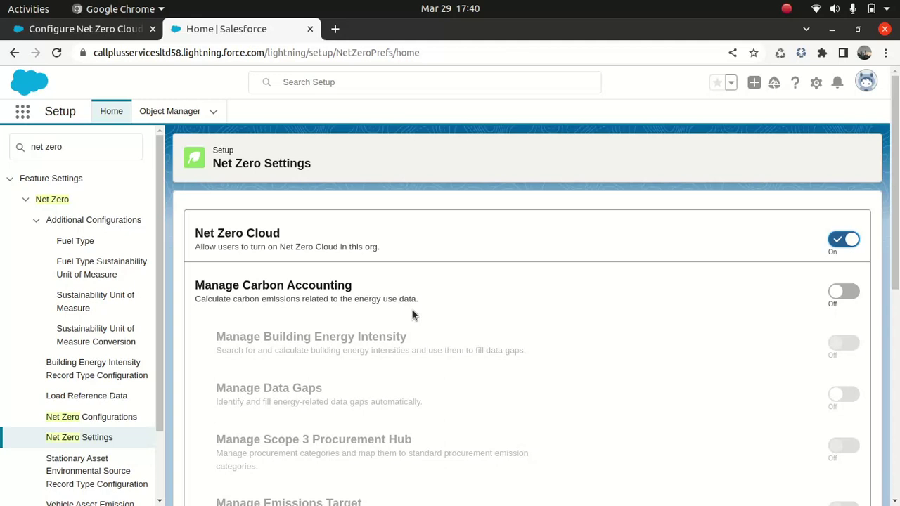
click(846, 292)
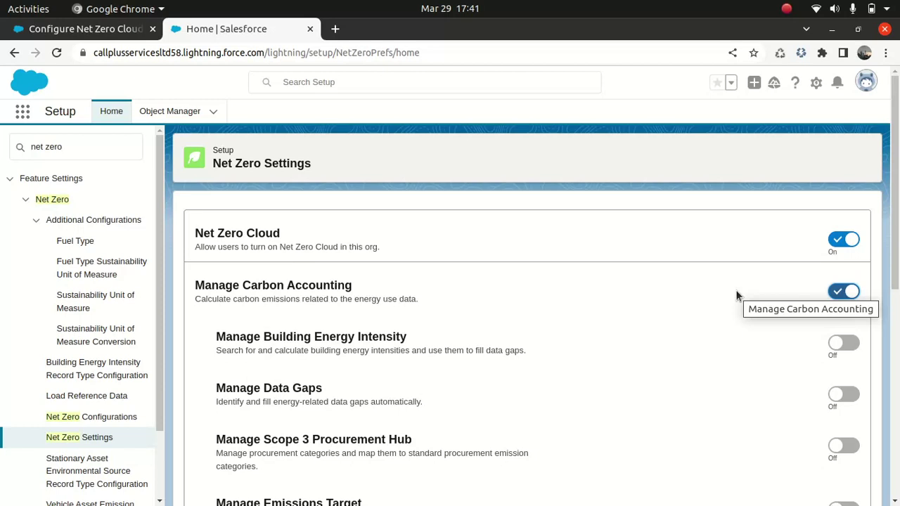
click(844, 343)
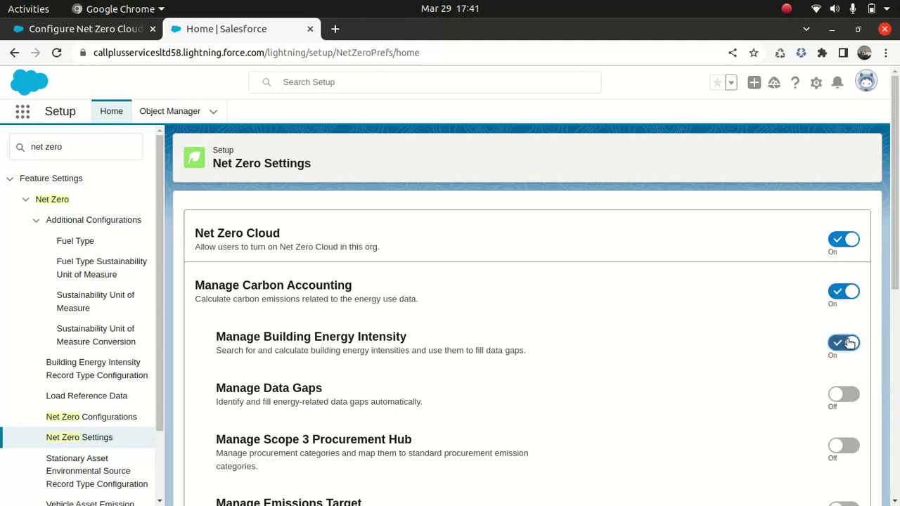
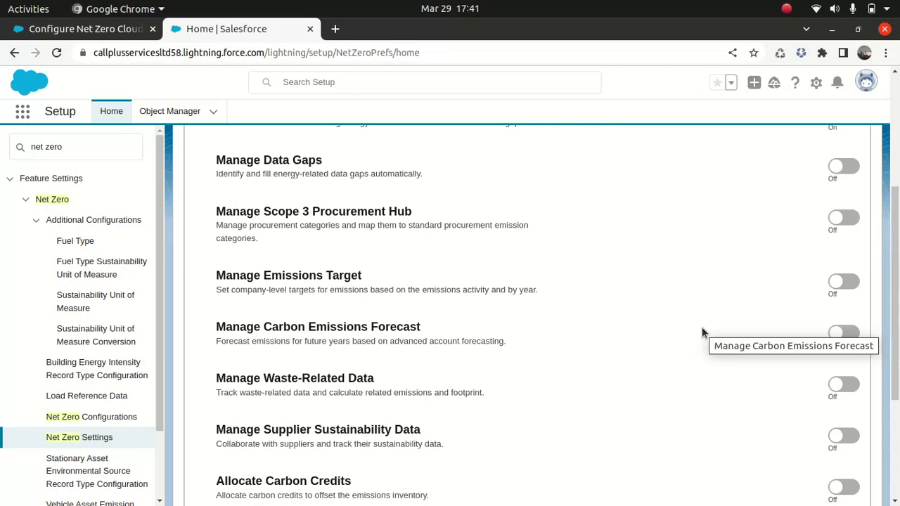
Step: Turn on Manage Carbon Emissions Forecast, Manage Emissions Target, Manage Data Gaps and Manage Waste-Related Data
click(850, 334)
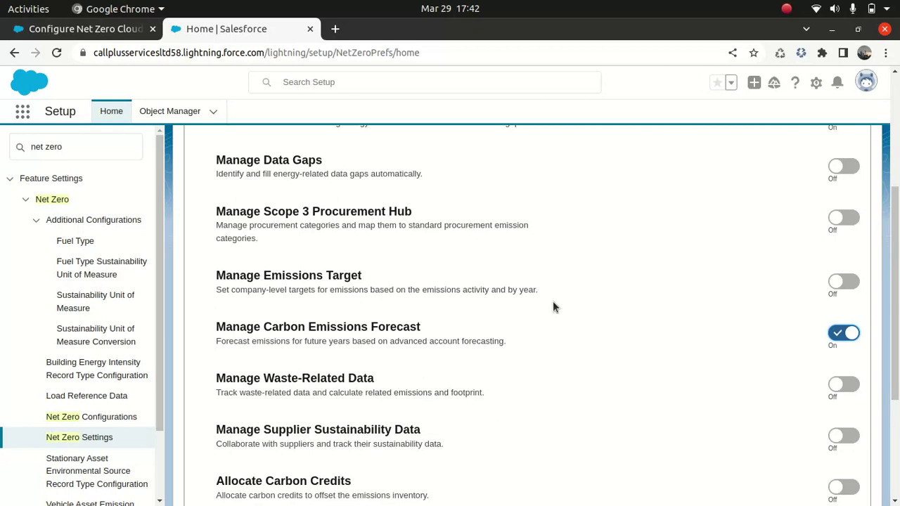
click(849, 282)
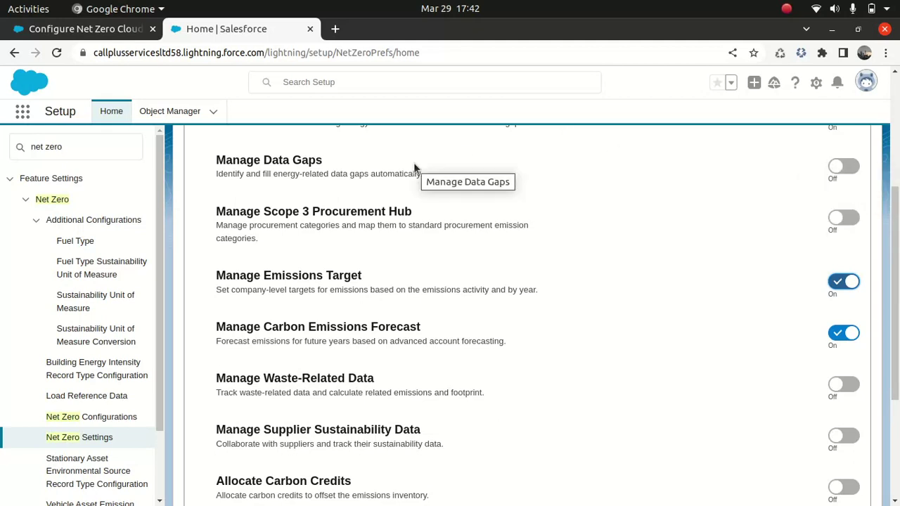
click(850, 170)
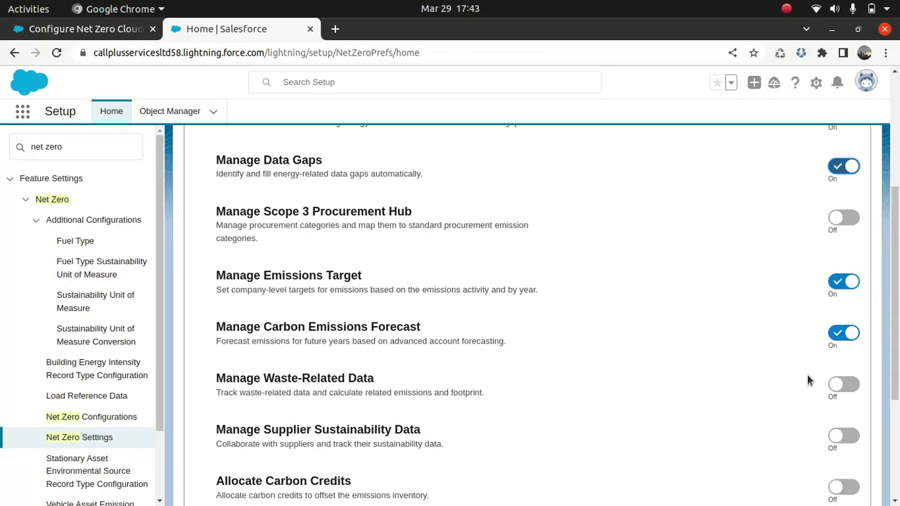
click(846, 387)
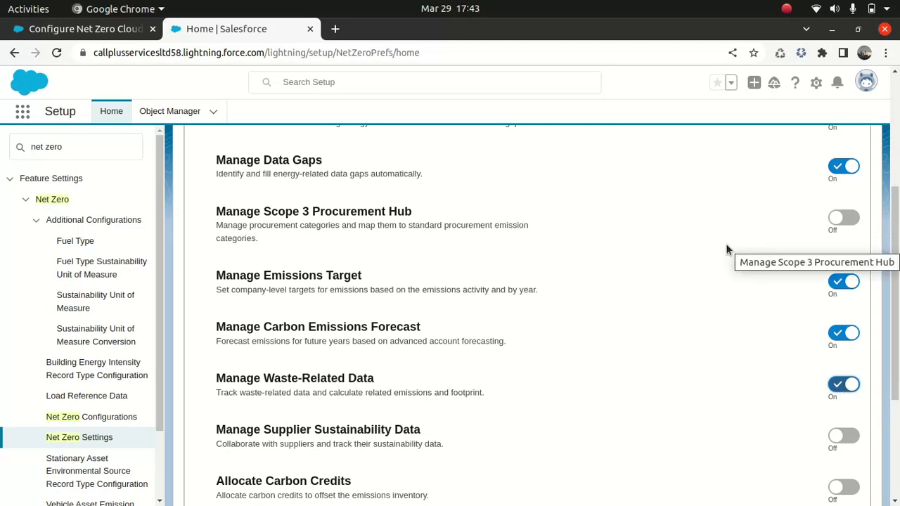
Step: Search the settings for "advance", activate Advanced Account Forecasting and reload its page
triple_click(69, 151)
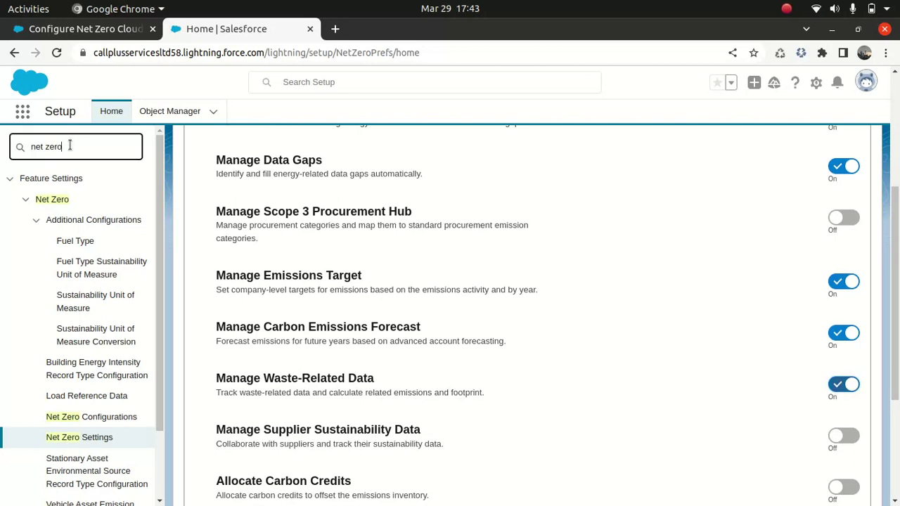
text(a)
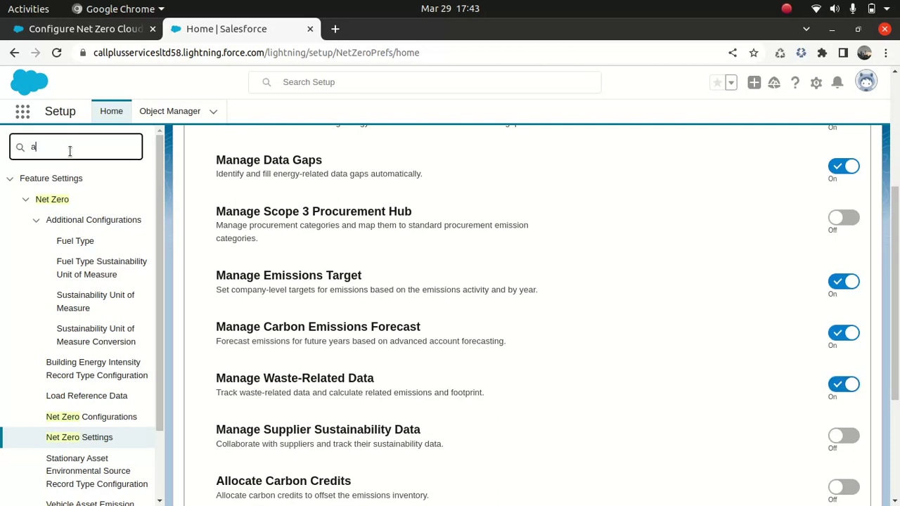
text(dvance)
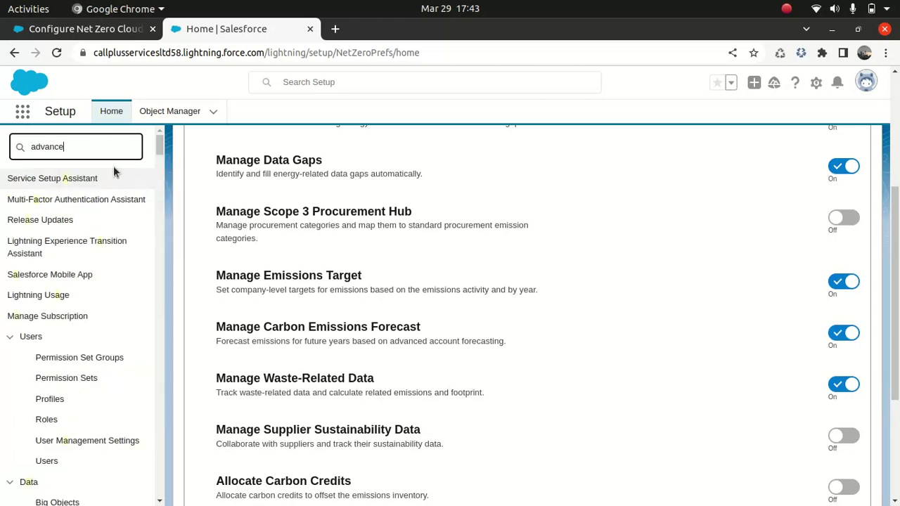
click(102, 221)
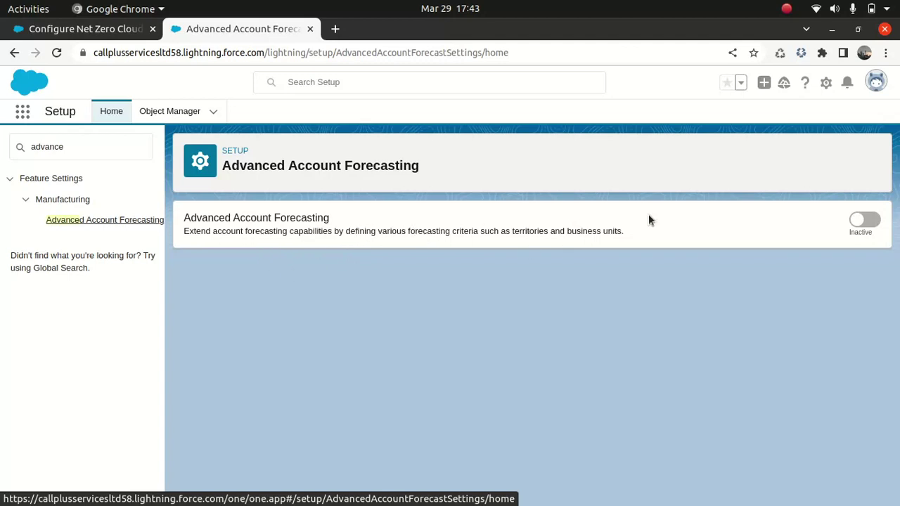
click(865, 221)
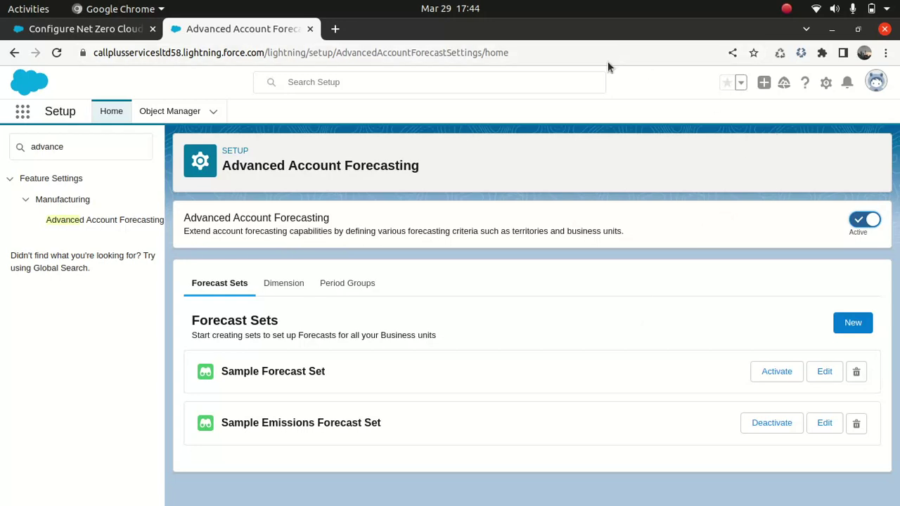
click(594, 45)
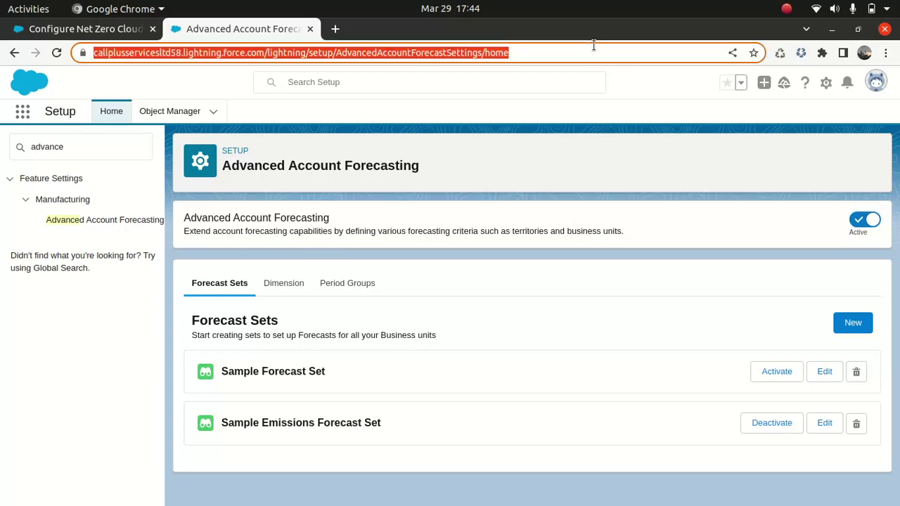
key(Return)
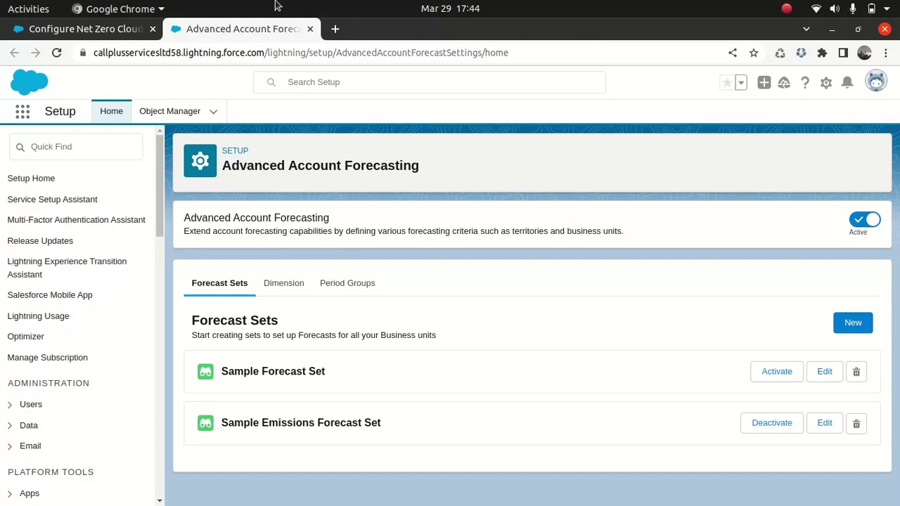
Step: Search the settings for "net zero" and open Net Zero Configurations
click(77, 148)
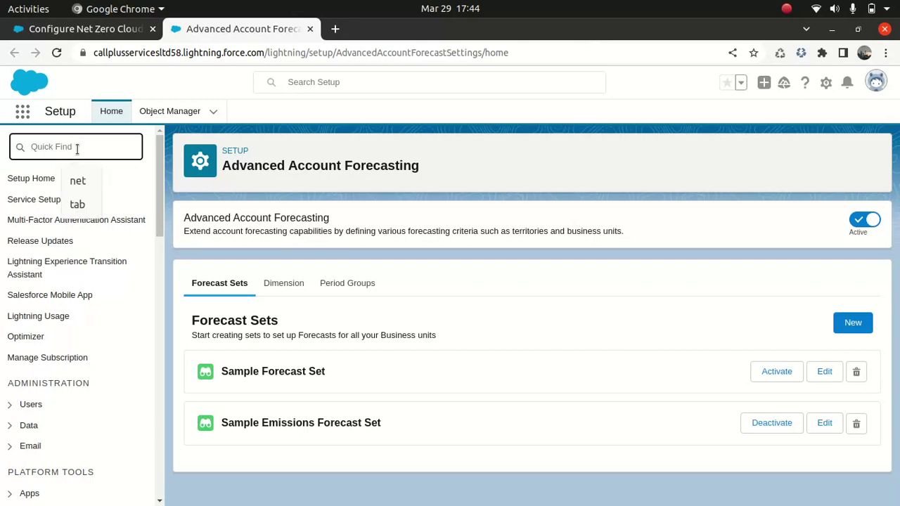
text(ne)
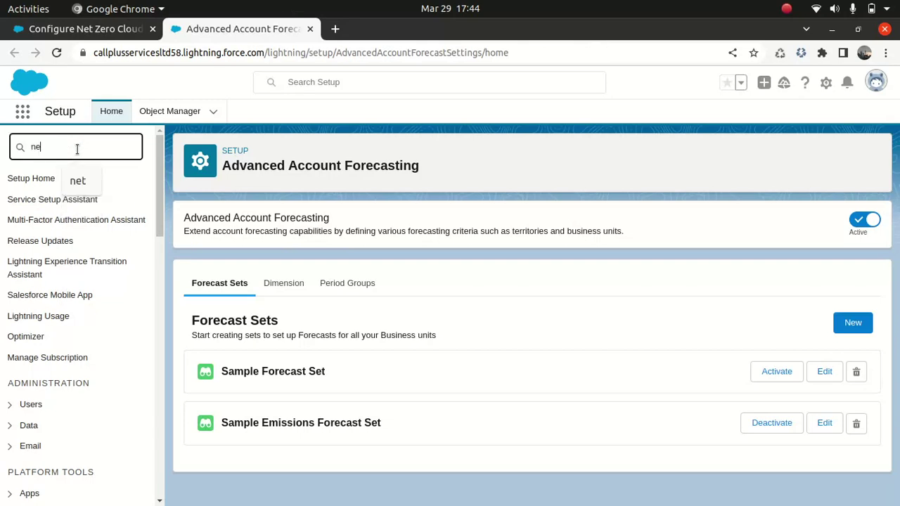
text(t zero)
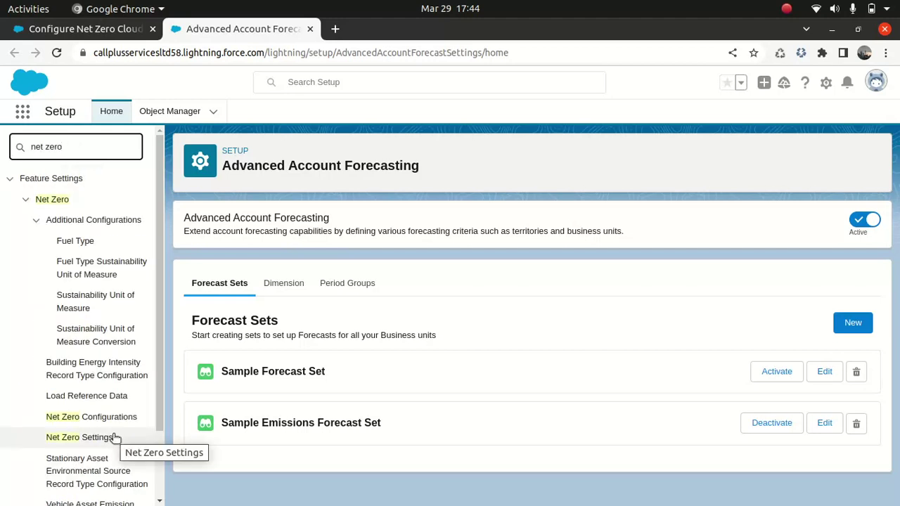
click(97, 420)
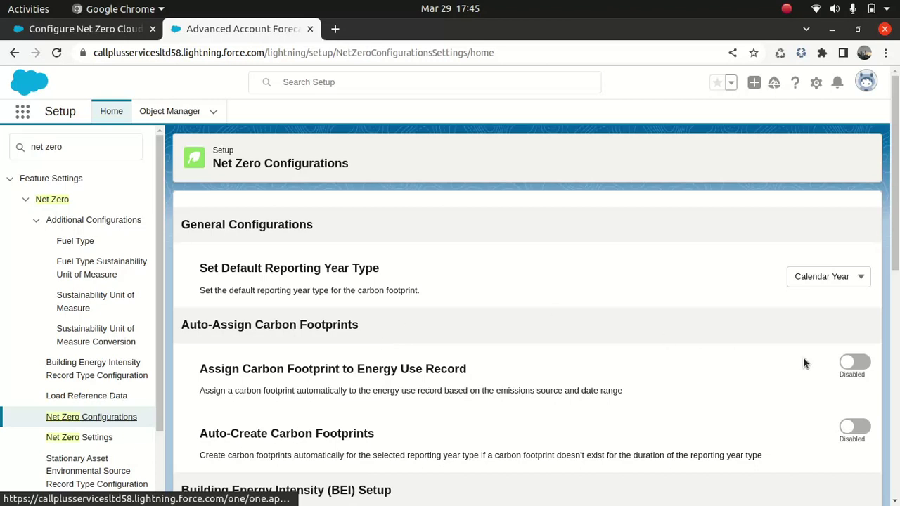
Step: Enable Assign Carbon Footprint to Energy Use Record and Auto-Create Carbon Footprints, and view the CRM Analytics setup steps
click(862, 364)
click(860, 427)
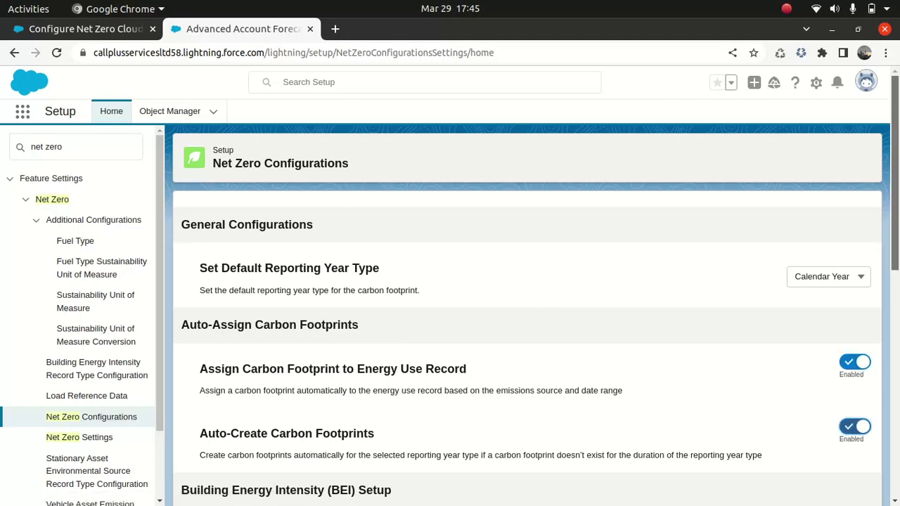
scroll(895, 327, down, 4)
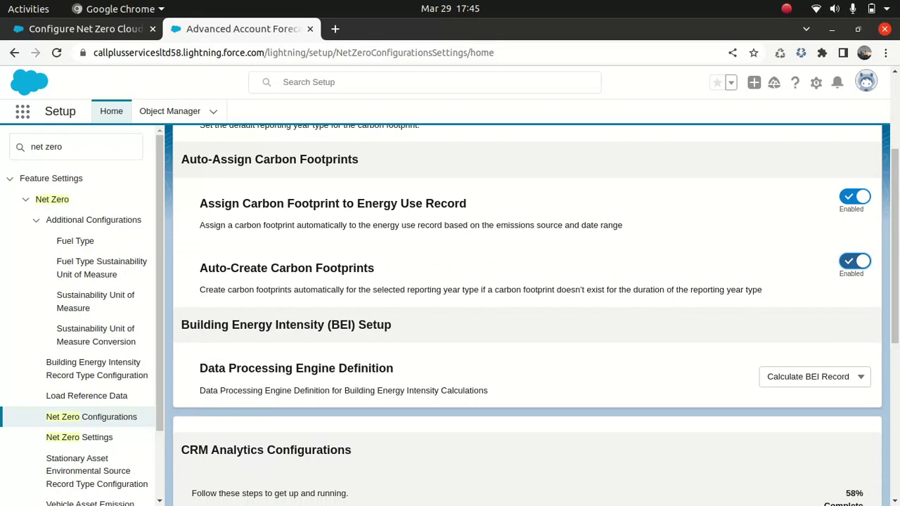
click(895, 477)
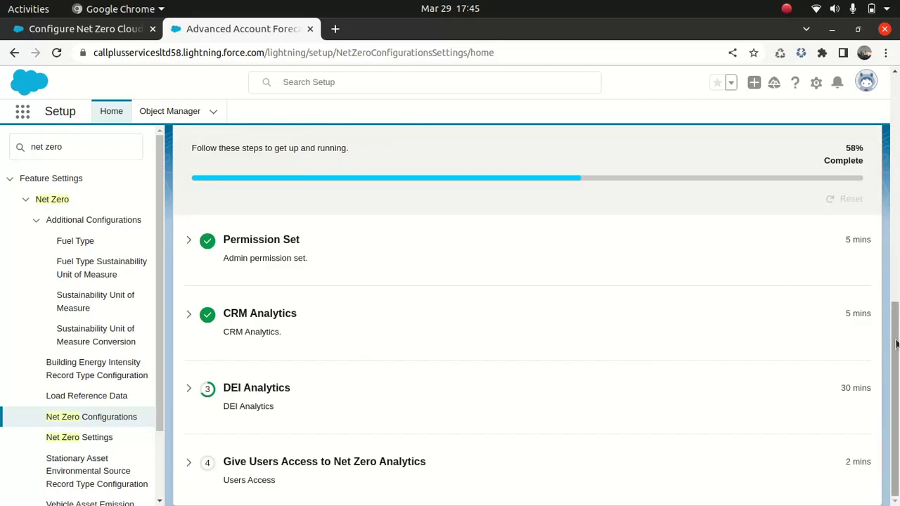
Step: View the Data Processing Engine Definition options under Building Energy Intensity (BEI) Setup, keeping Calculate BEI Record
drag(895, 343, 896, 182)
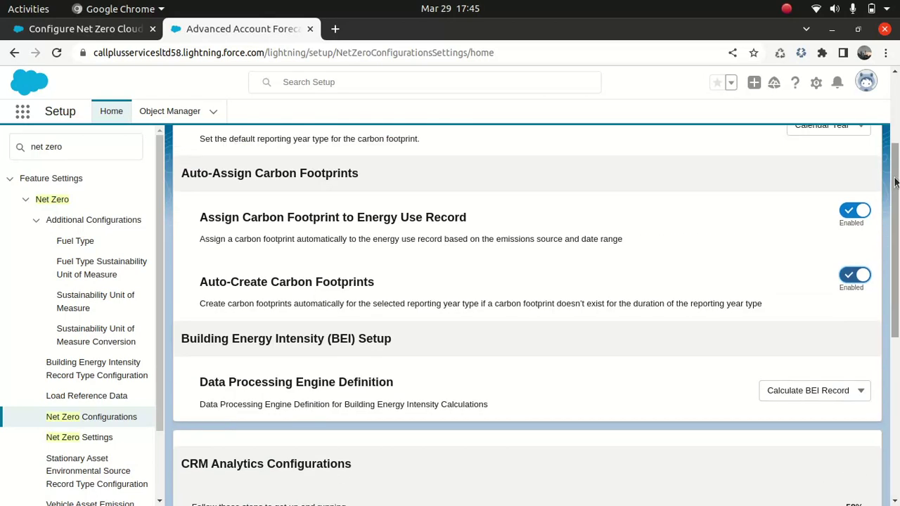
click(819, 394)
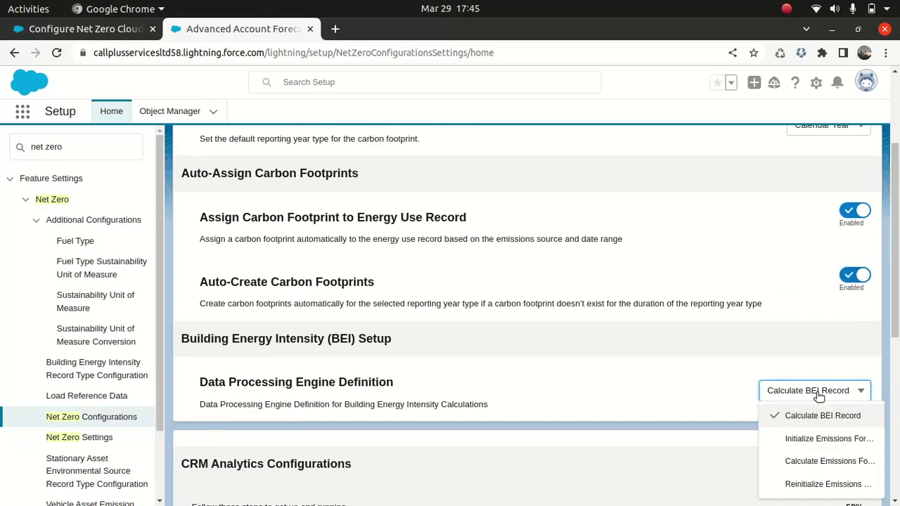
click(731, 379)
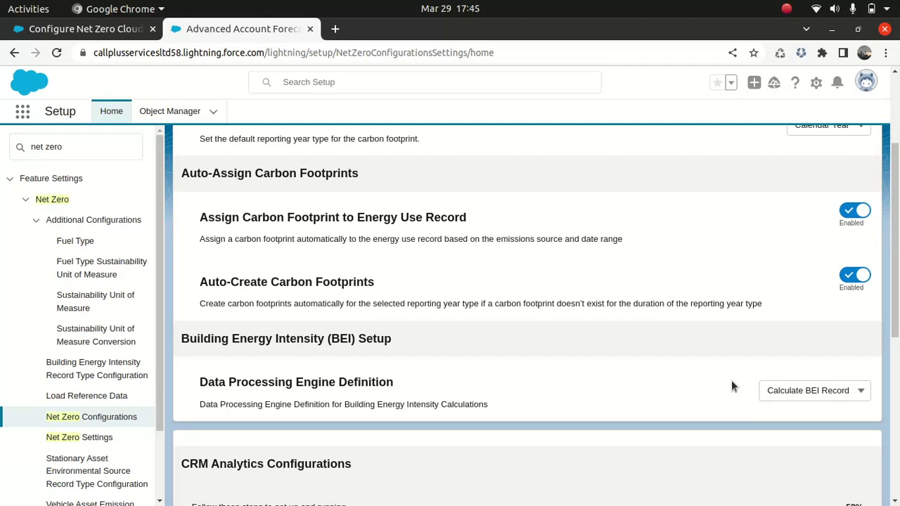
Step: Find the Stationary Asset Environmental Source object in Object Manager by searching "statio" and open its record types
click(200, 119)
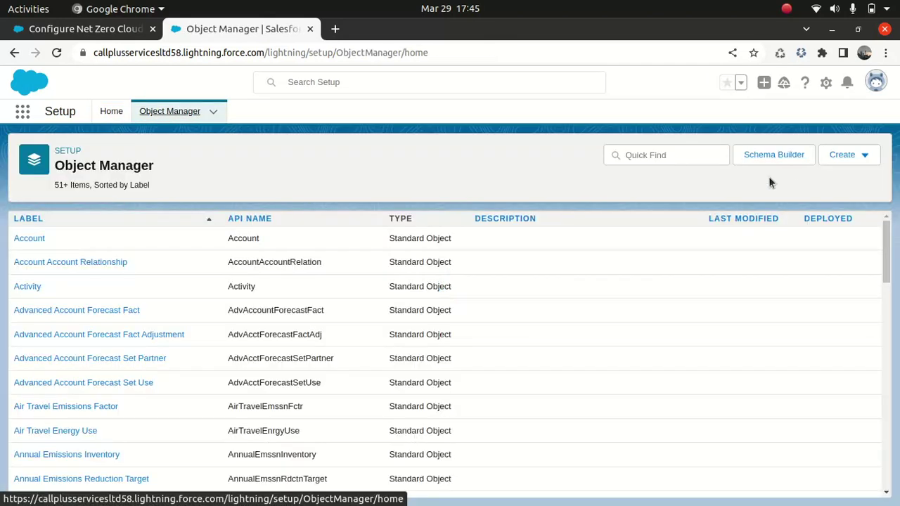
click(676, 154)
text(statio)
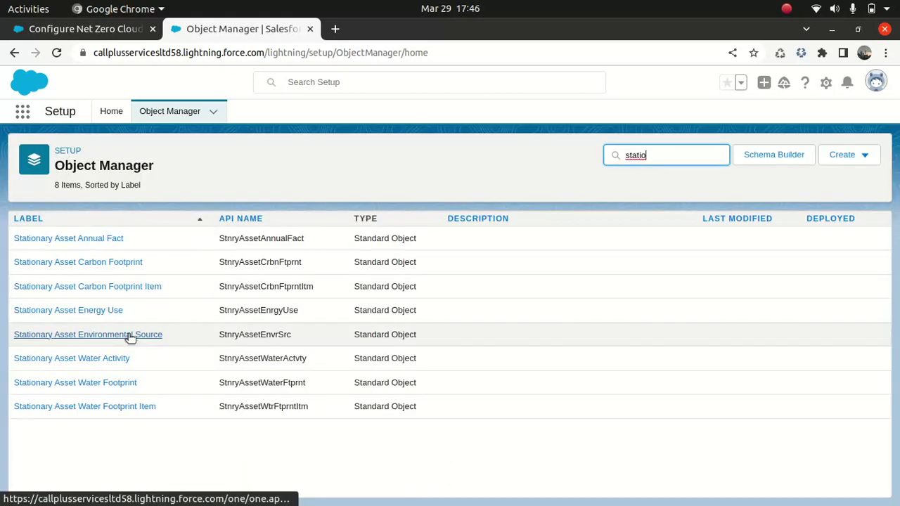
click(130, 336)
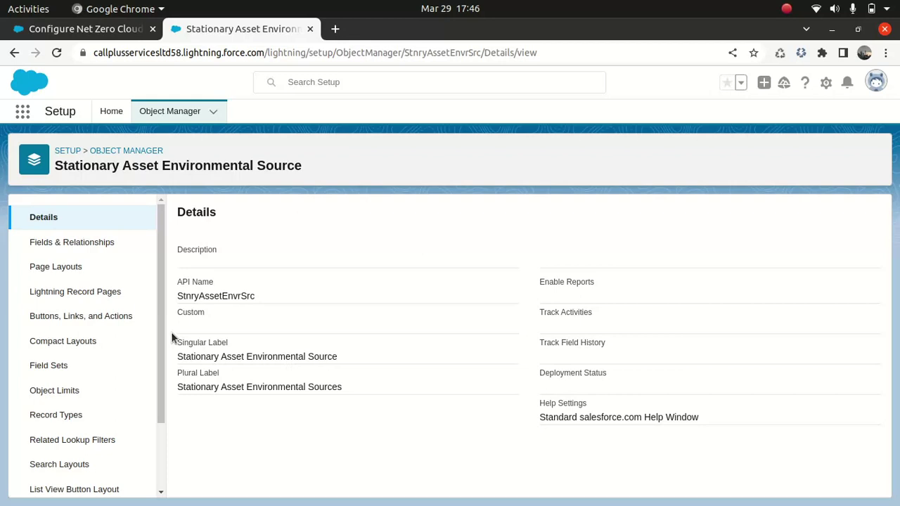
click(61, 418)
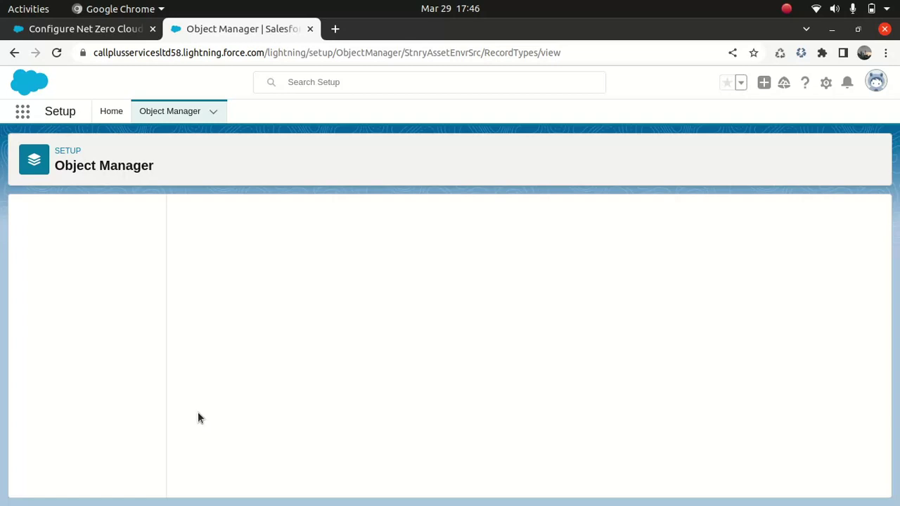
Step: Search Object Manager for "vehicle" and open the record types of the Vehicle Asset Emissions Source object
click(73, 155)
click(176, 114)
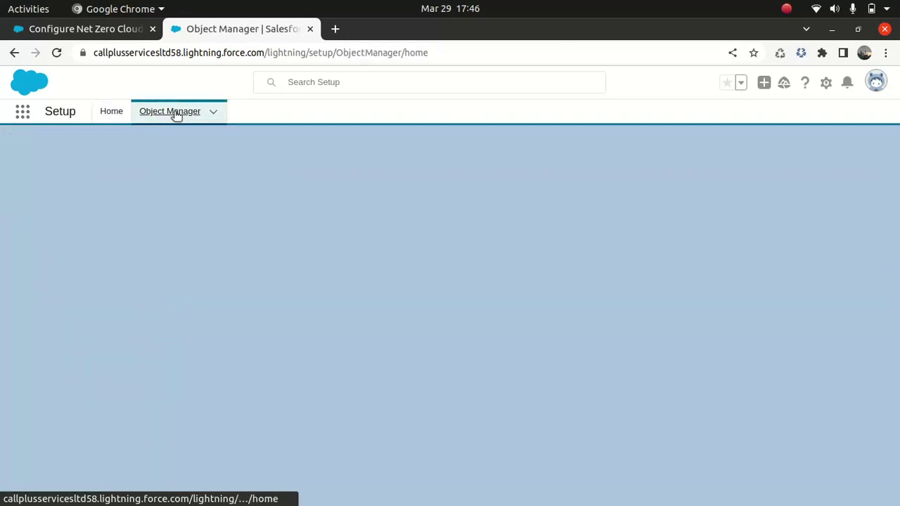
click(674, 155)
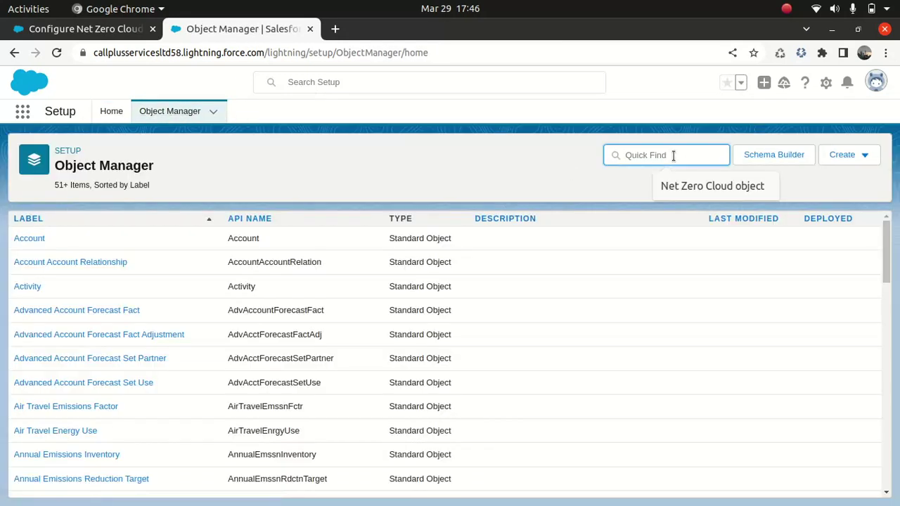
text(vehicle)
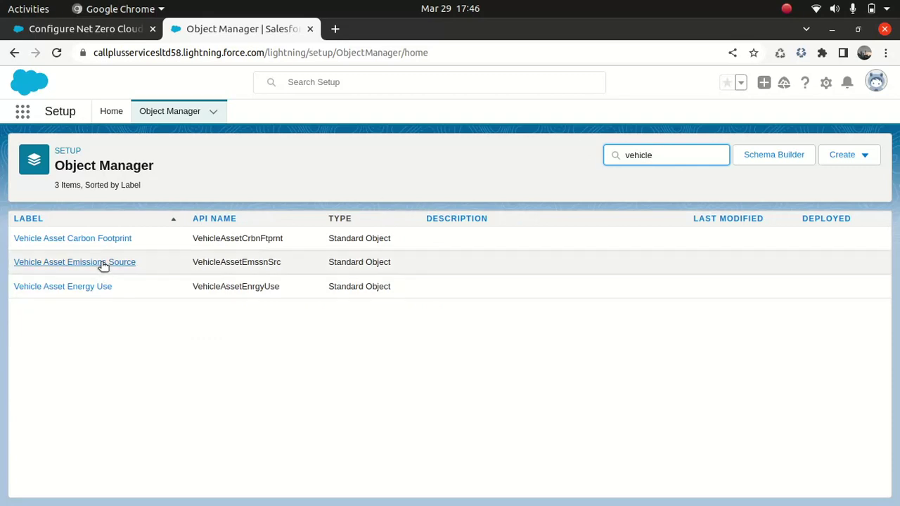
click(99, 261)
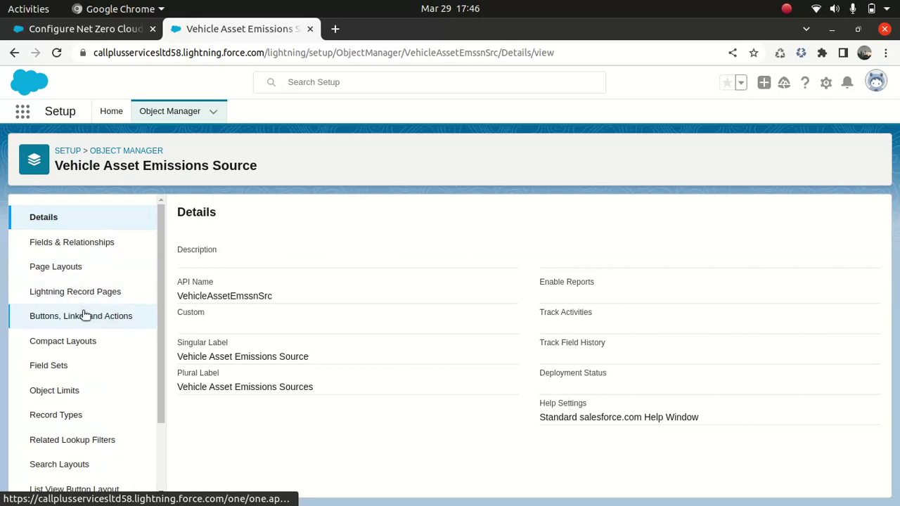
click(57, 416)
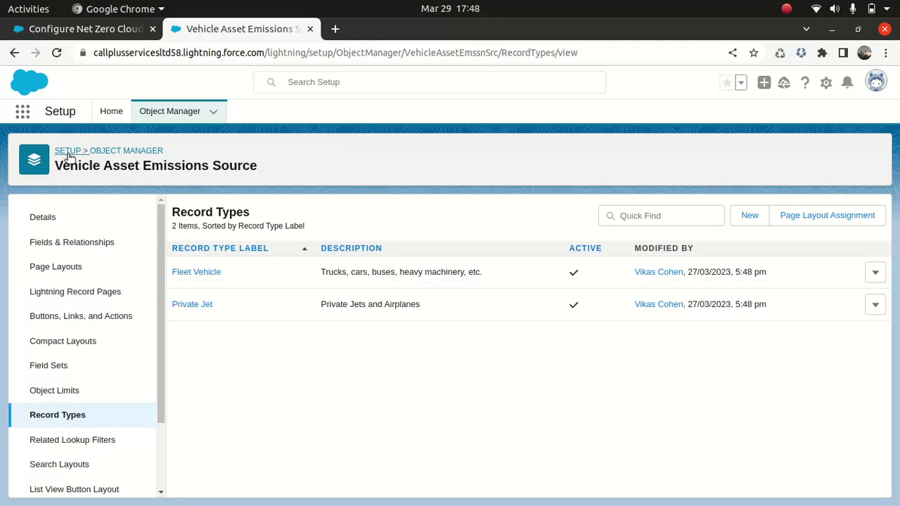
Step: Return to Net Zero Configurations in Setup and check the available BEI data processing definitions again
click(68, 151)
click(93, 417)
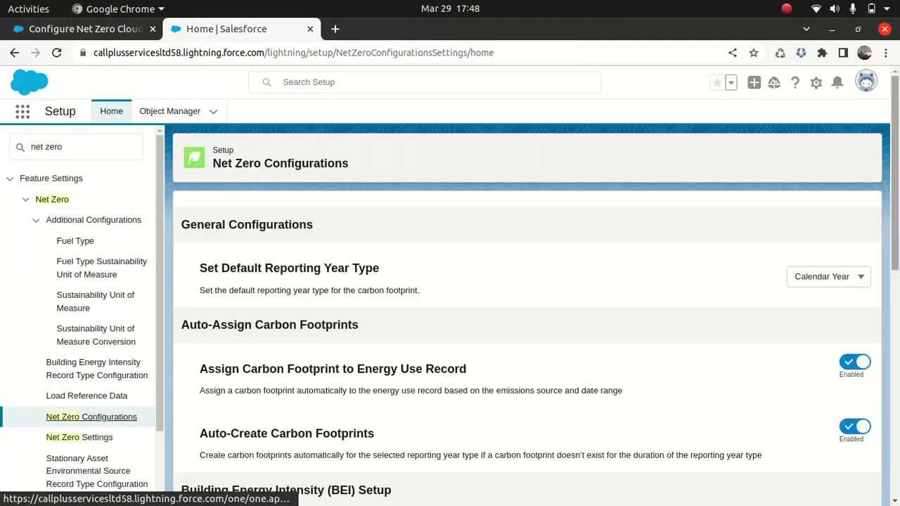
scroll(877, 400, down, 6)
scroll(881, 373, up, 2)
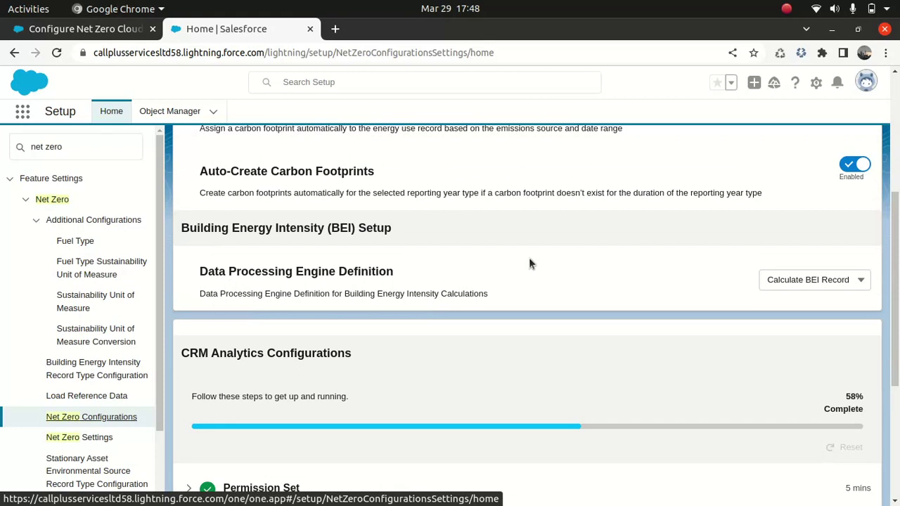
click(814, 286)
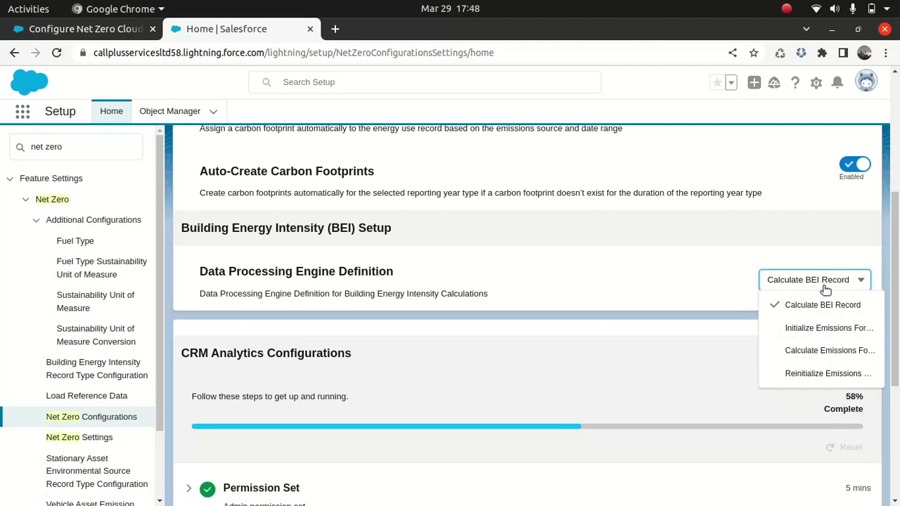
click(710, 273)
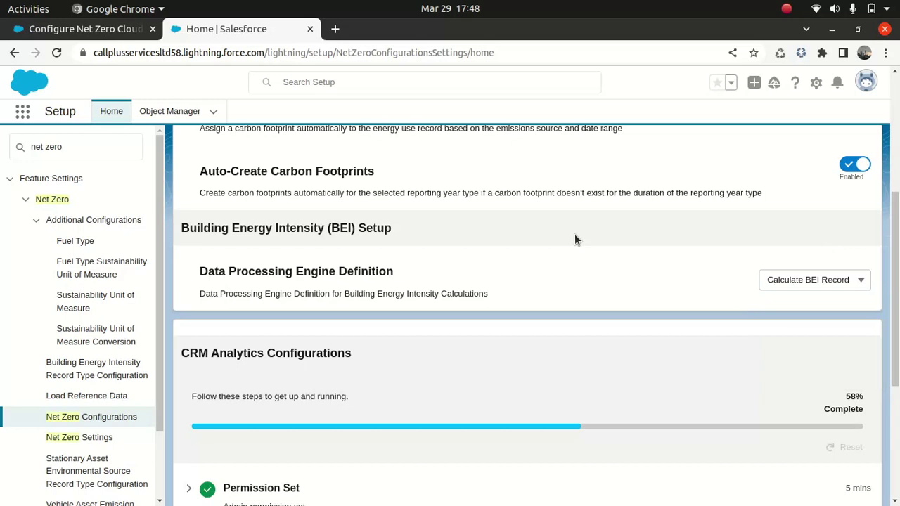
Step: Search the settings for "data proces", open Data Processing Engine and look through its list of definitions
triple_click(76, 146)
text(data proces)
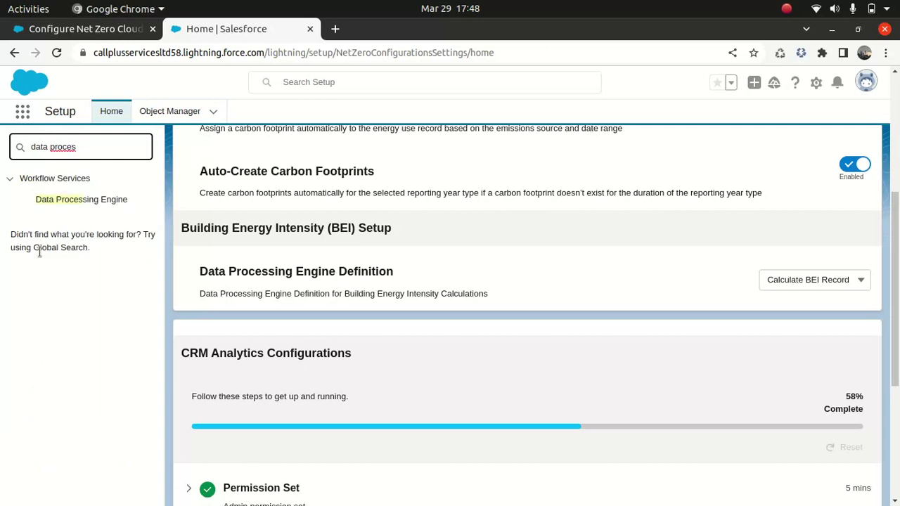
click(77, 200)
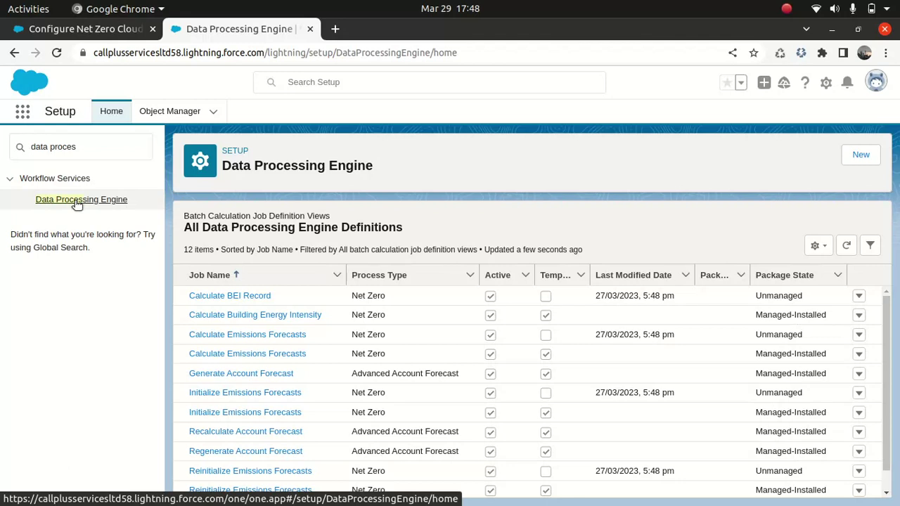
click(77, 200)
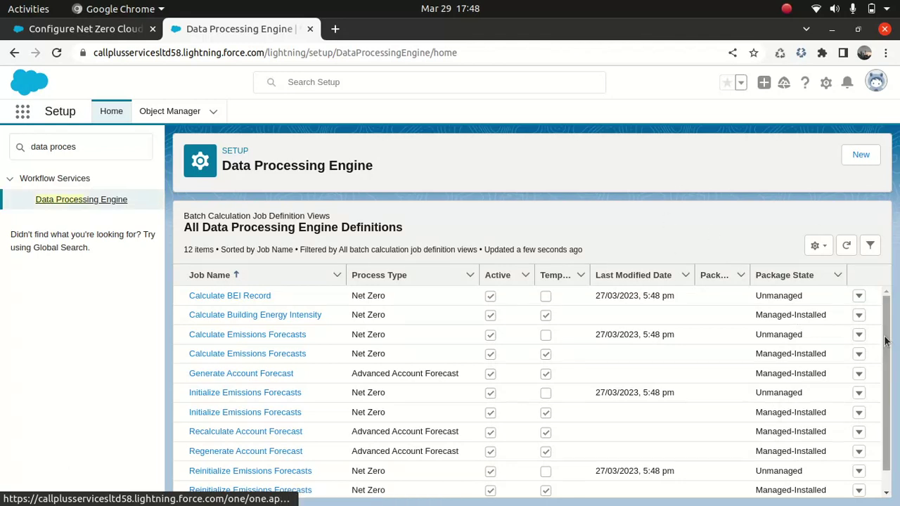
scroll(890, 330, down, 1)
scroll(889, 331, up, 1)
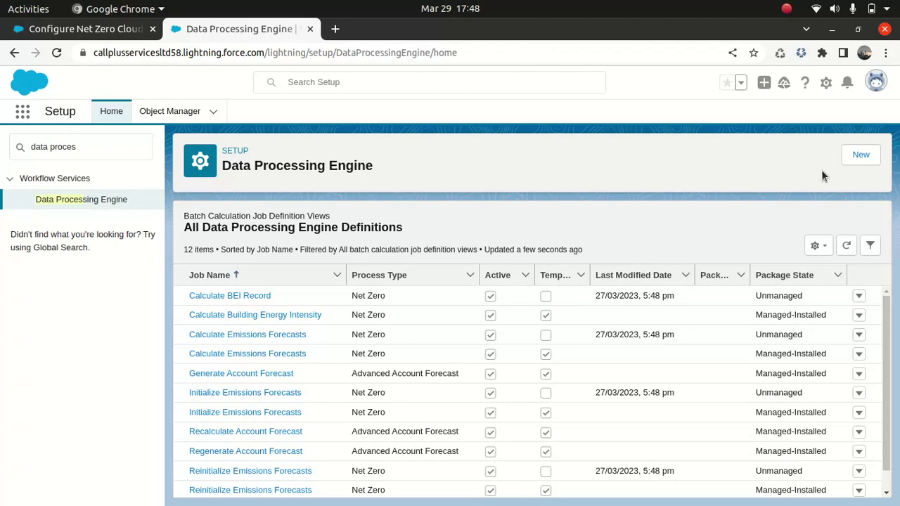
Step: Create a new data processing engine definition named "demo data processing" with the Net Zero process type
click(862, 157)
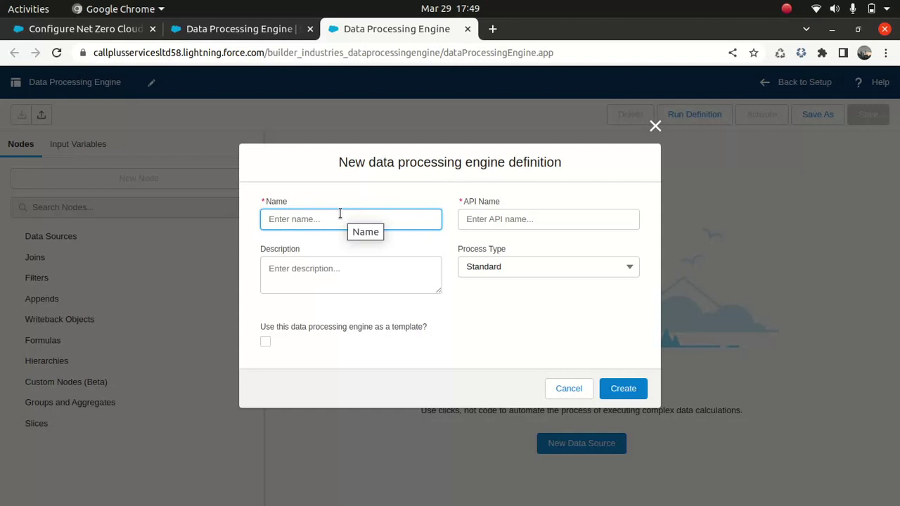
text(demo )
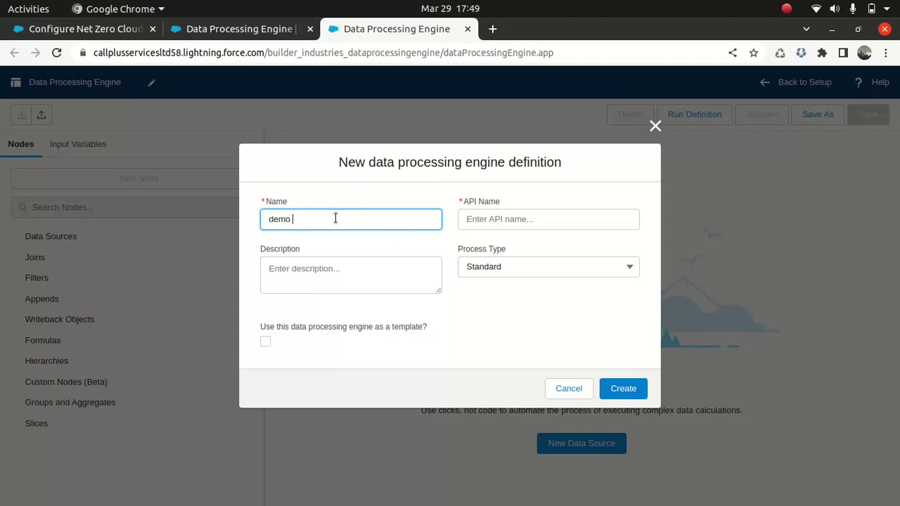
text(data processing)
key(Tab)
click(500, 265)
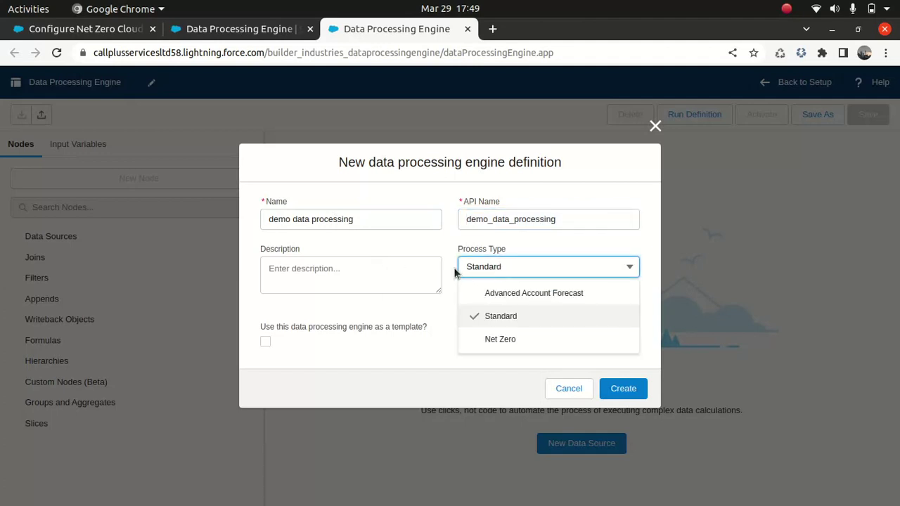
click(492, 340)
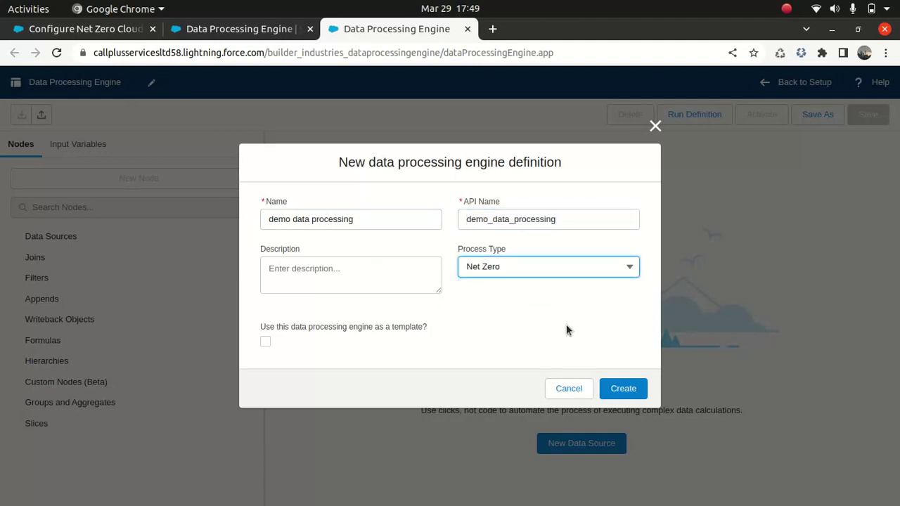
click(622, 388)
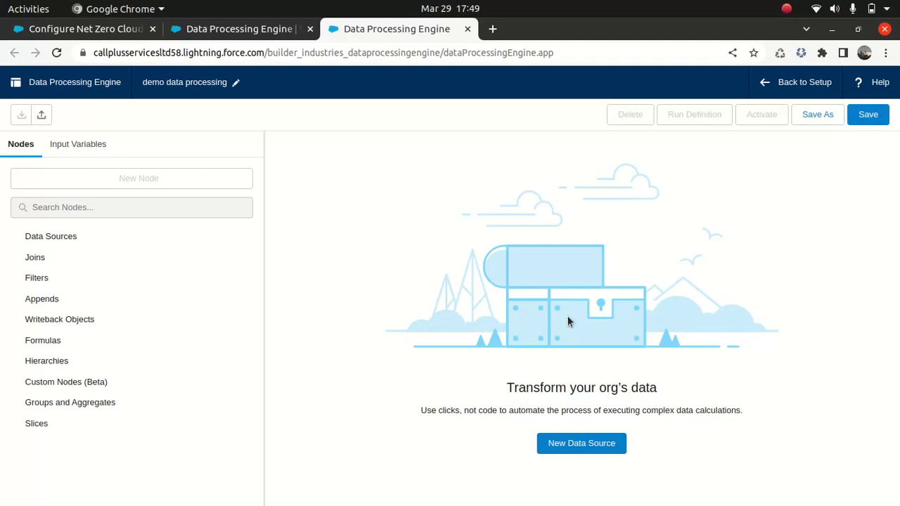
Step: Add a Data Source node named "test" to the definition and save the node
click(570, 443)
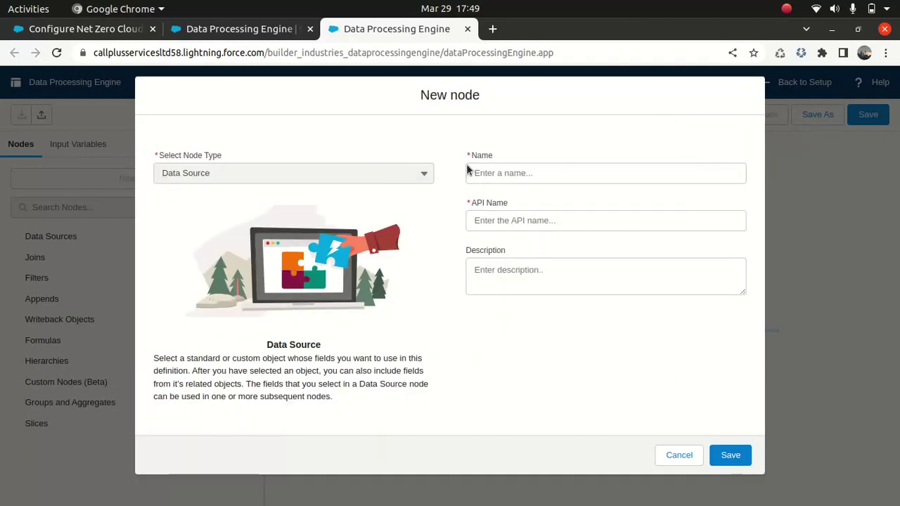
click(498, 174)
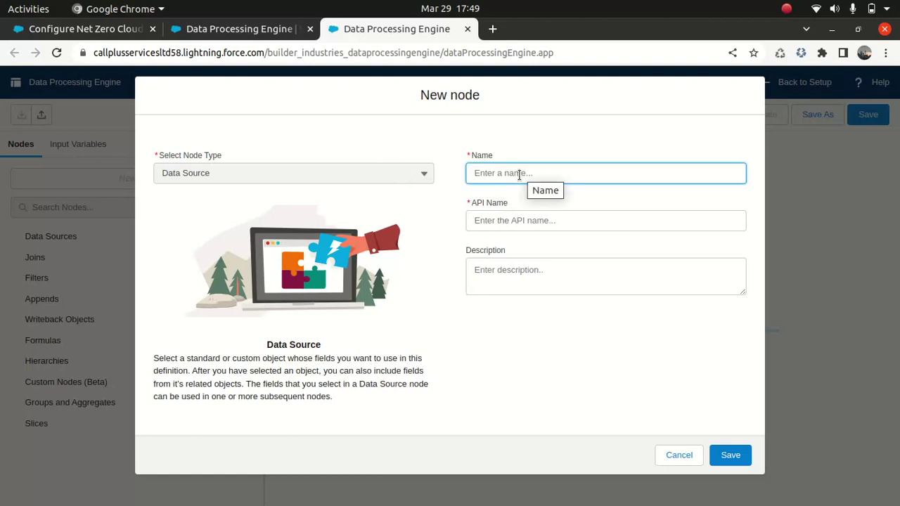
text(tes)
key(BackSpace)
key(BackSpace)
key(BackSpace)
text(test)
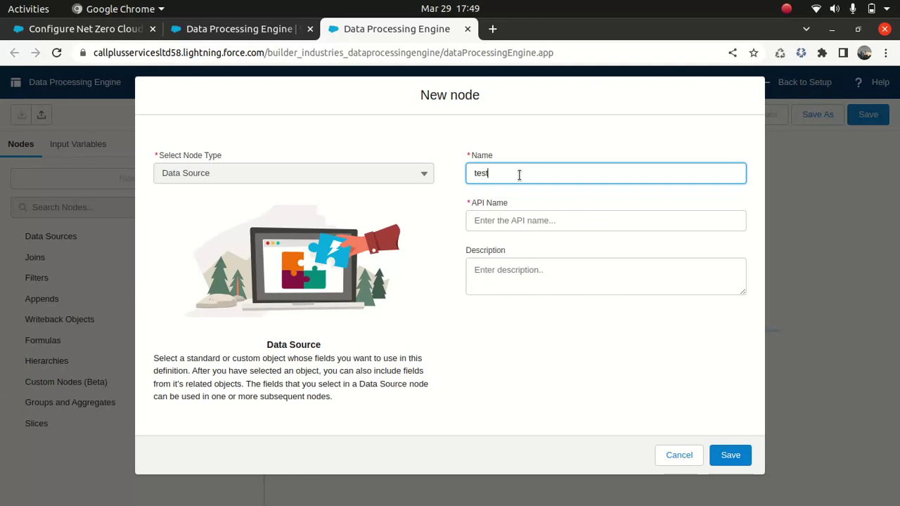
key(Tab)
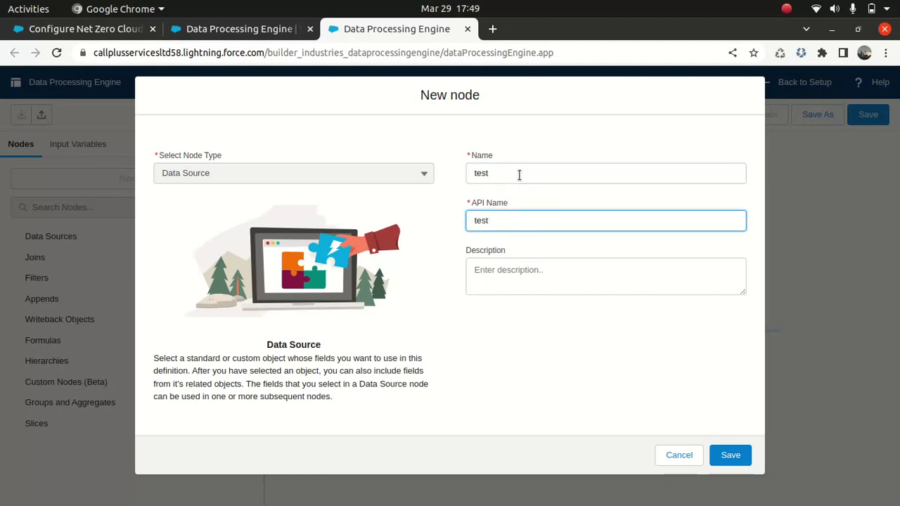
click(732, 455)
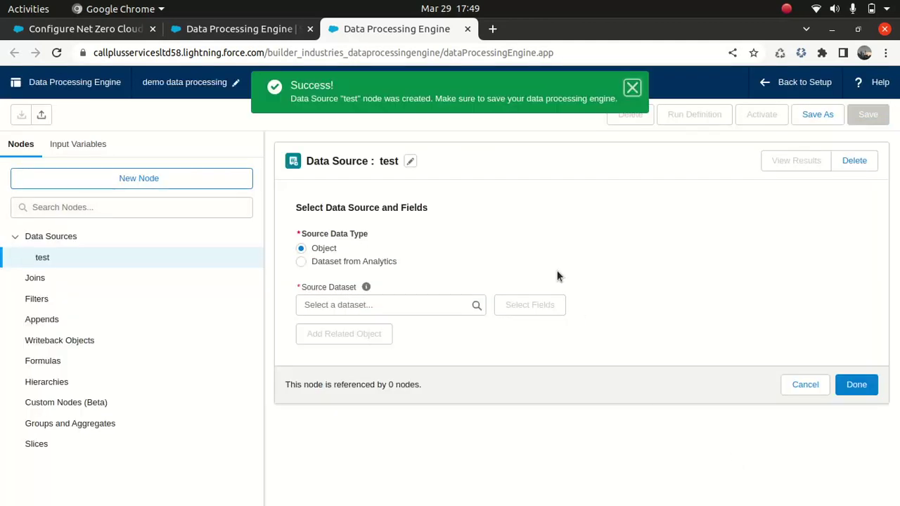
click(341, 304)
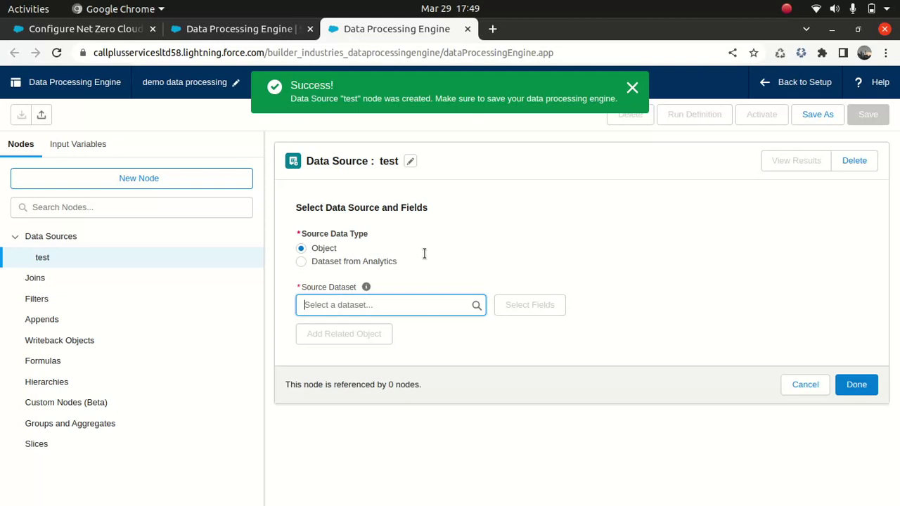
text(l)
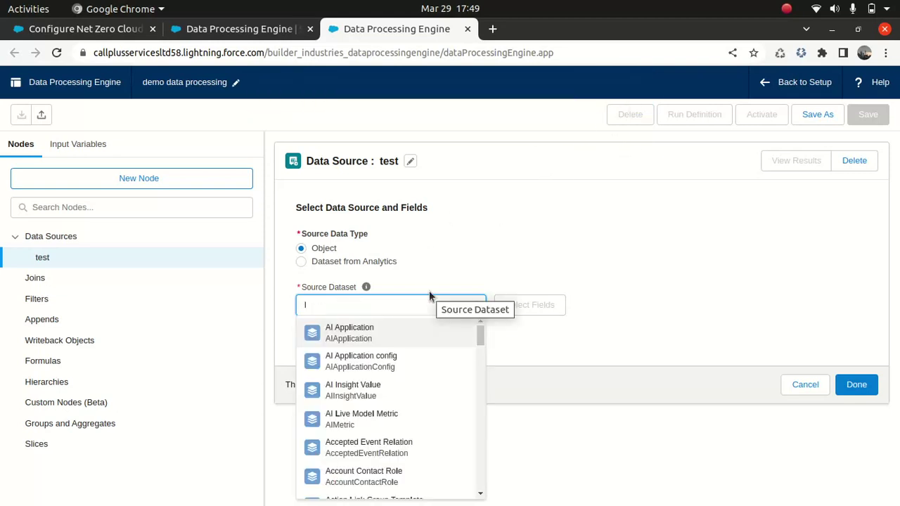
scroll(476, 355, down, 2)
drag(476, 354, 460, 503)
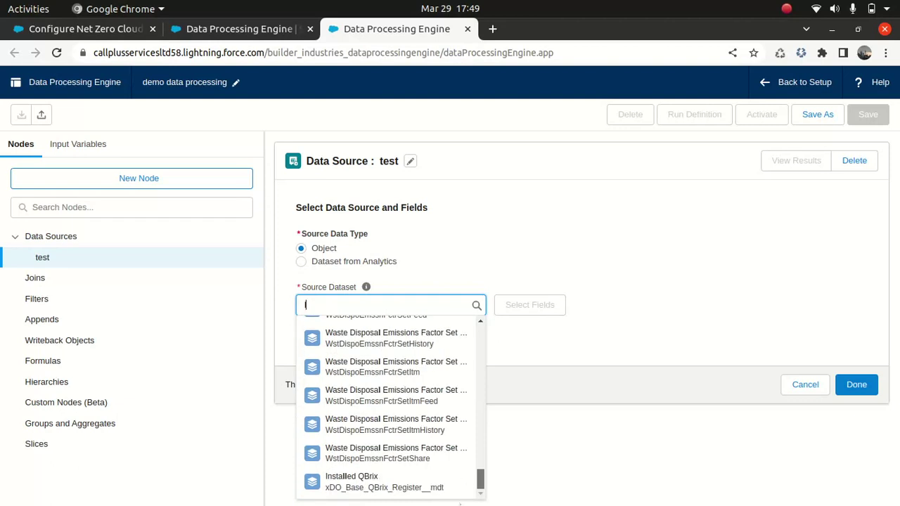
Step: Set the test node's source data type to Dataset from Analytics and choose the Account dataset
click(301, 262)
click(352, 307)
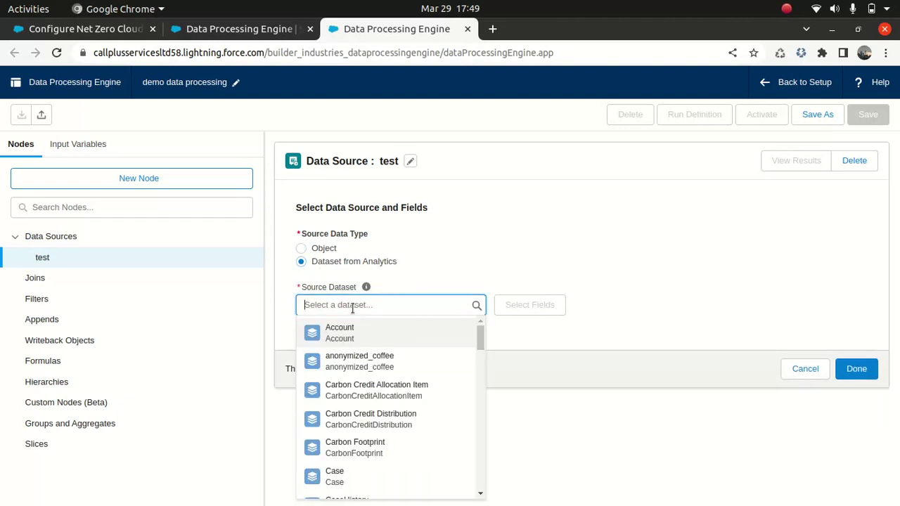
click(347, 332)
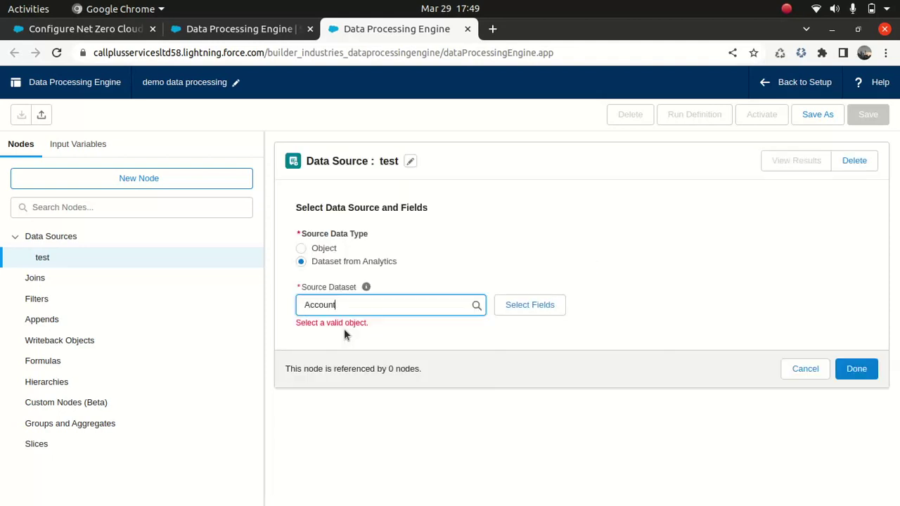
click(858, 371)
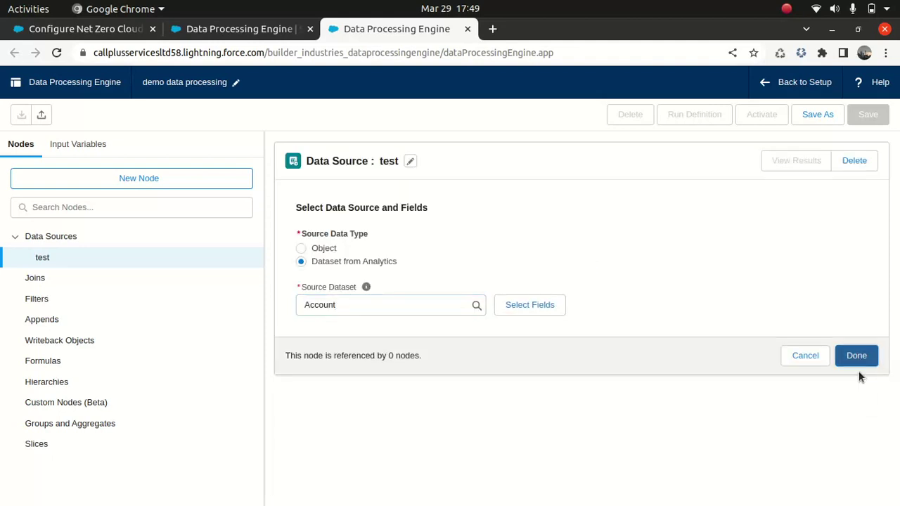
click(540, 307)
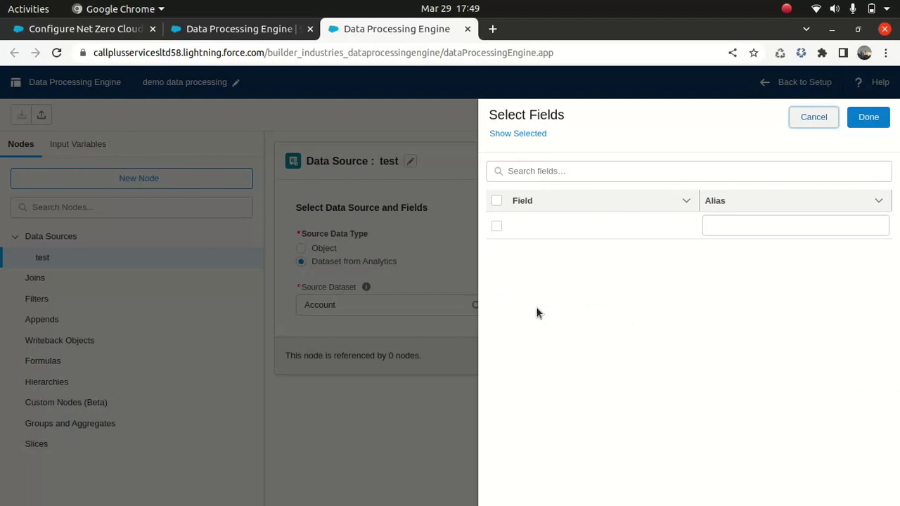
click(561, 175)
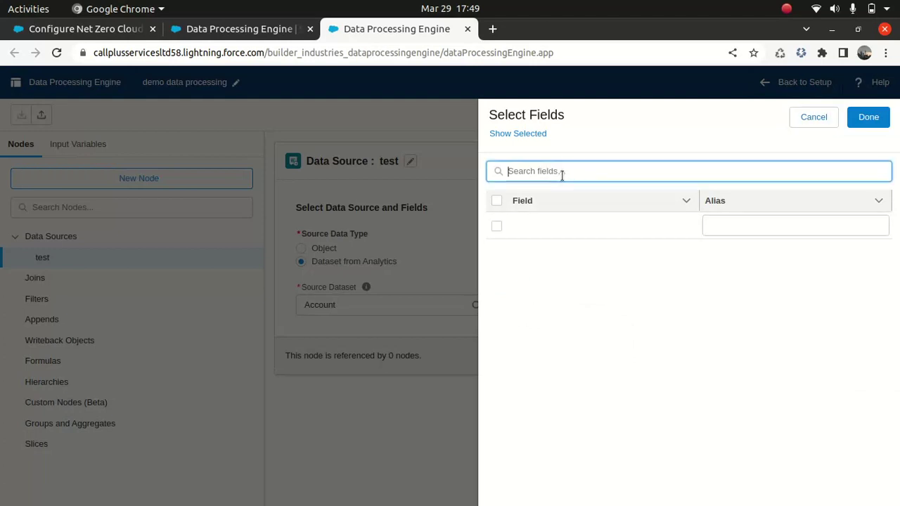
text(na)
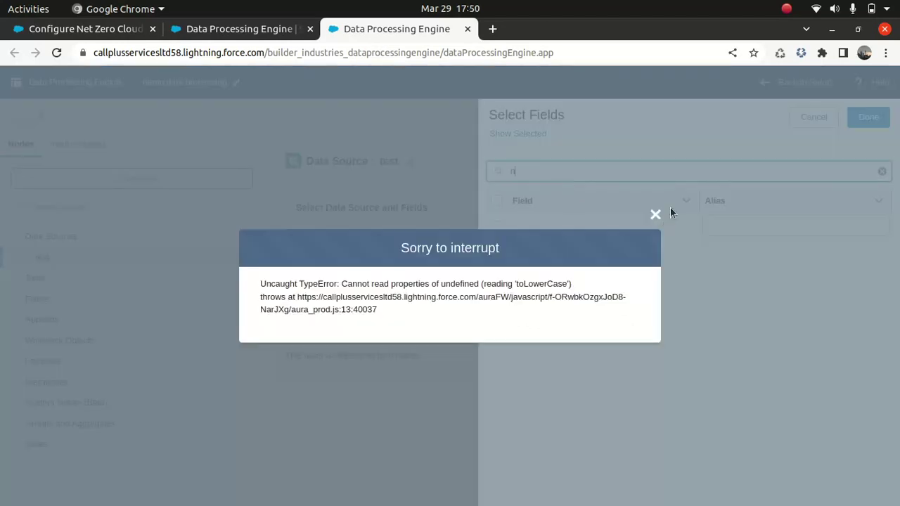
click(655, 215)
click(620, 170)
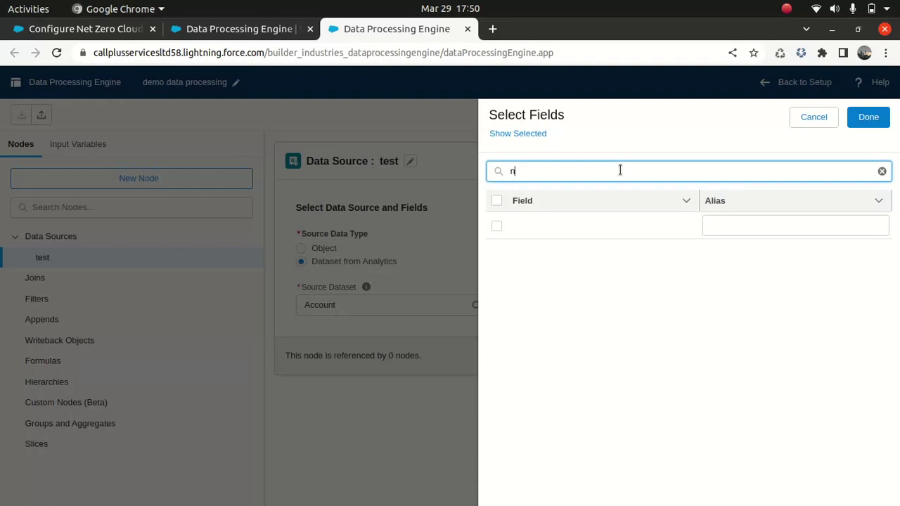
text(a)
click(654, 213)
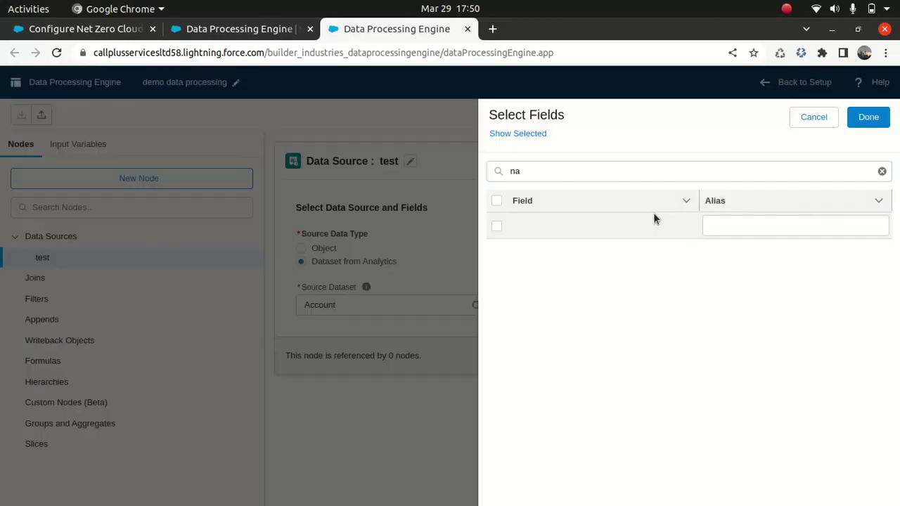
click(810, 120)
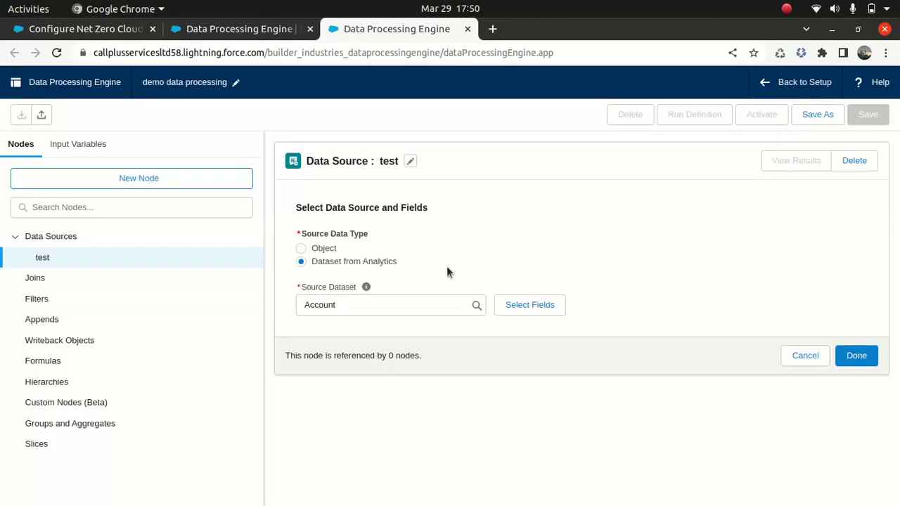
Step: Change the test node's source data type to Object and choose Scope 3 Carbon Footprint as its source
click(301, 250)
click(619, 315)
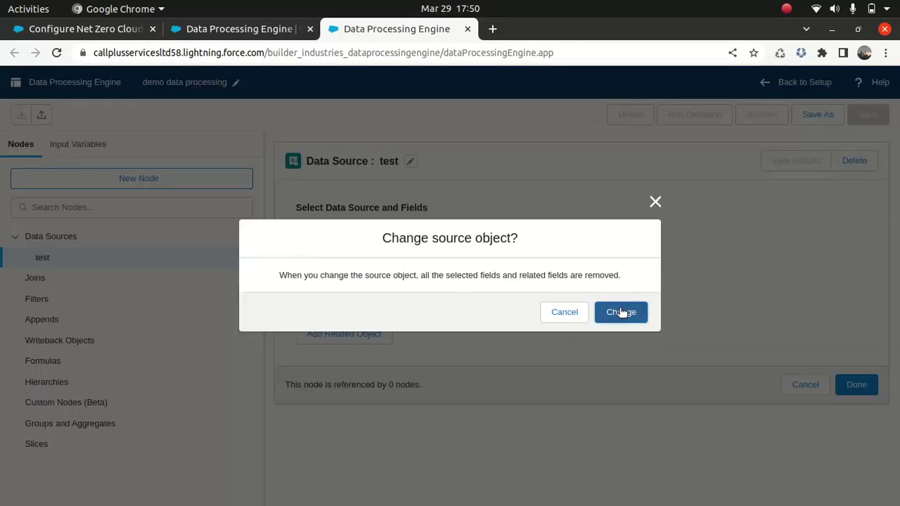
click(656, 202)
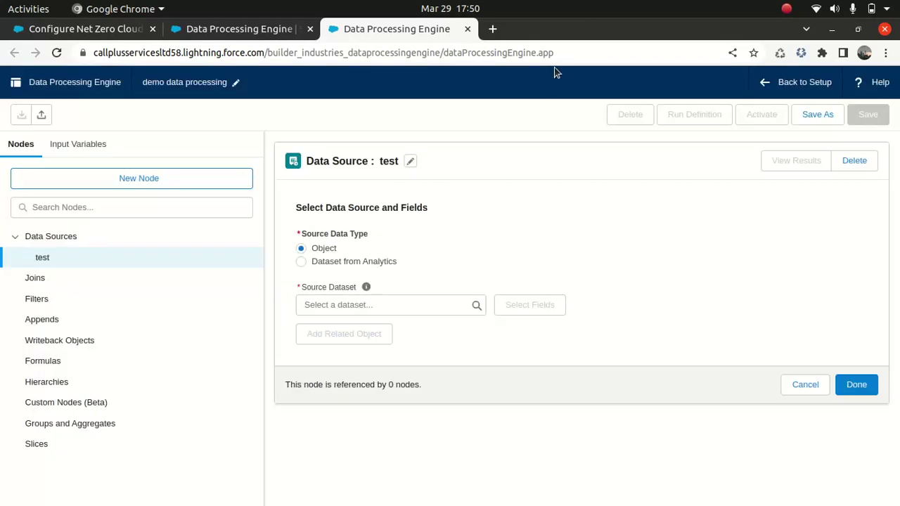
click(376, 303)
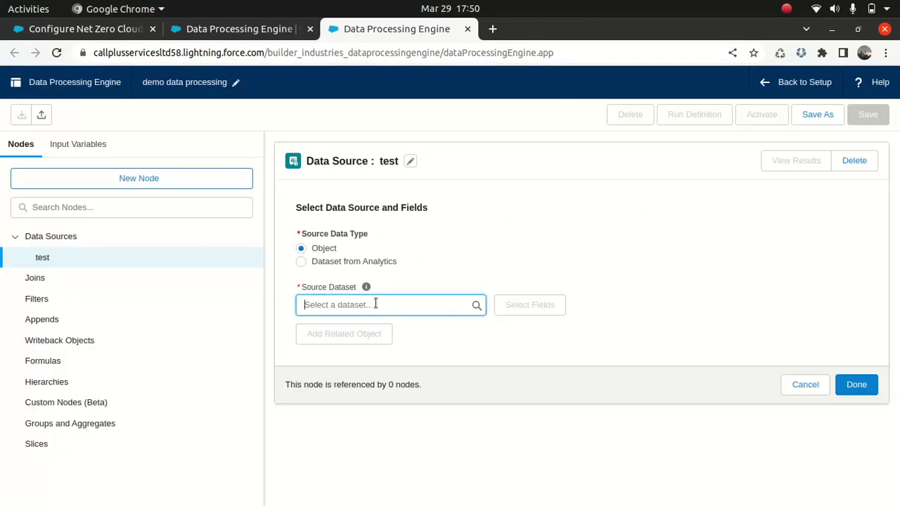
drag(480, 336, 474, 452)
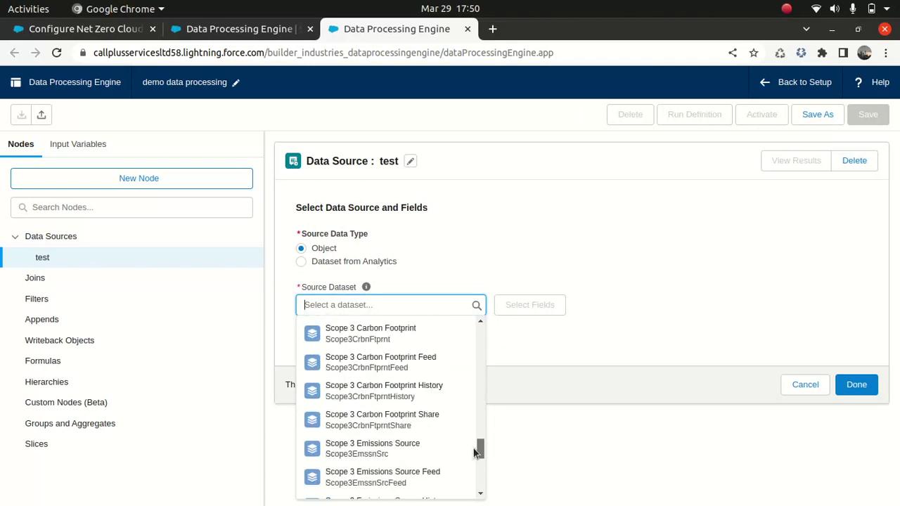
click(373, 336)
Step: Select all fields of Scope 3 Carbon Footprint for the test node, finish the node and save the definition
click(538, 306)
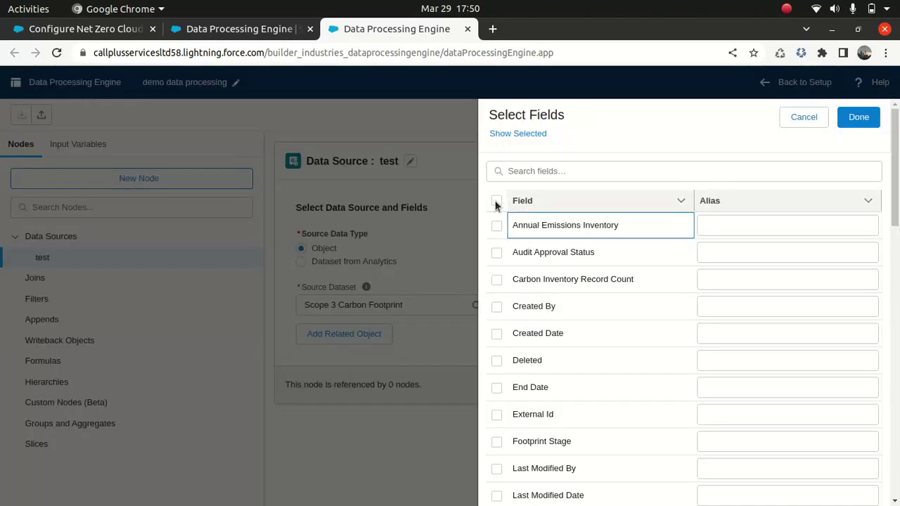
click(497, 201)
click(851, 118)
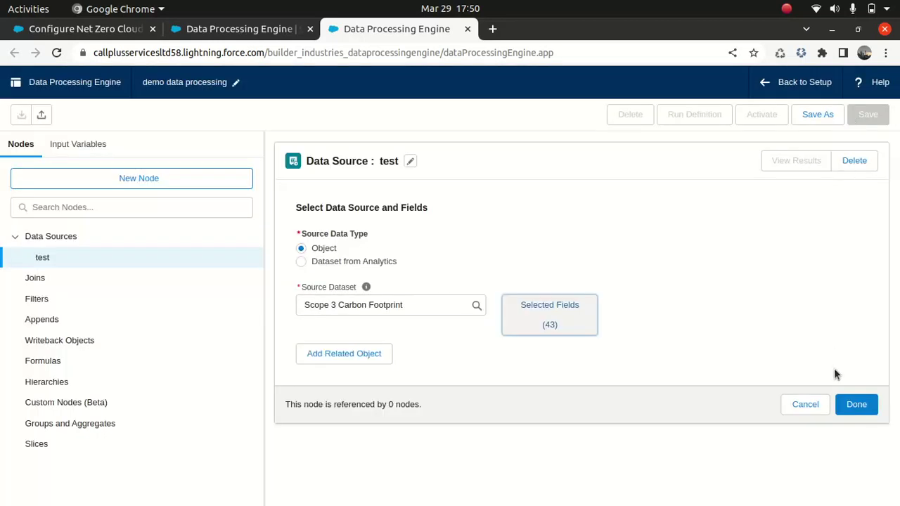
click(858, 404)
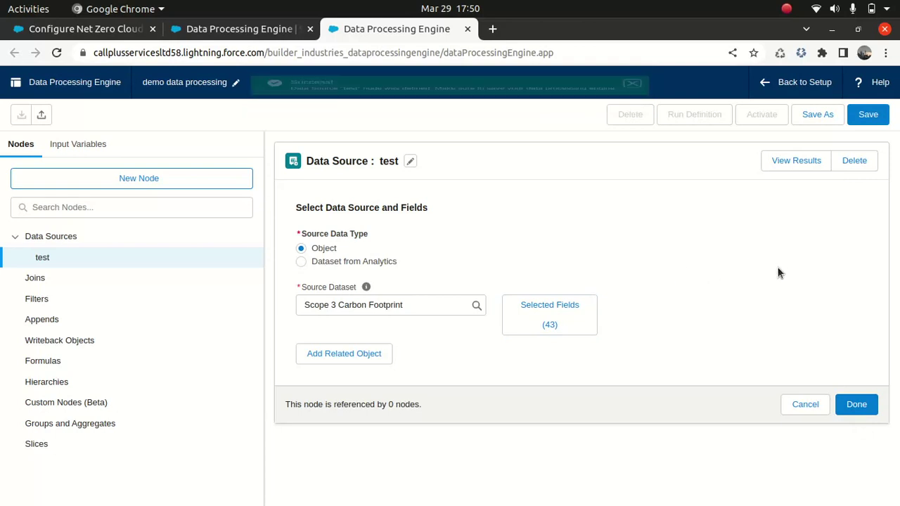
click(870, 121)
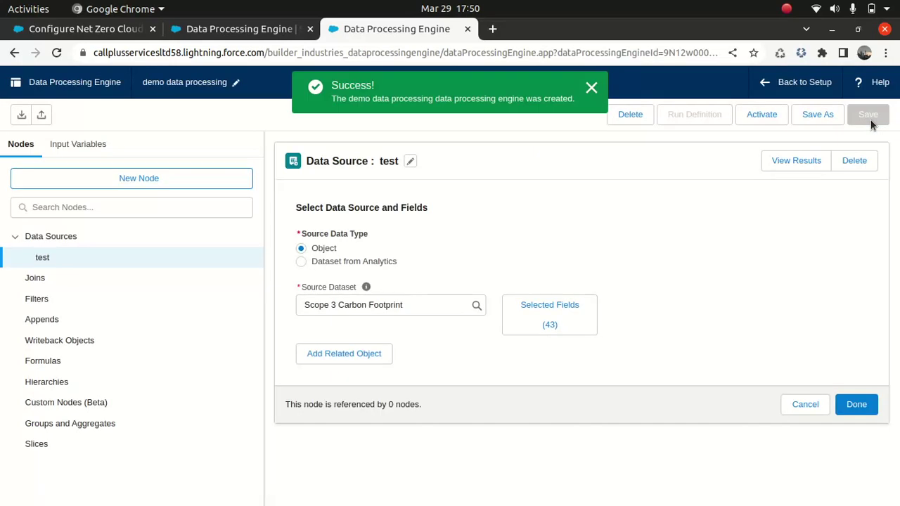
Step: Try to activate the demo data processing definition and review the reported error
click(748, 116)
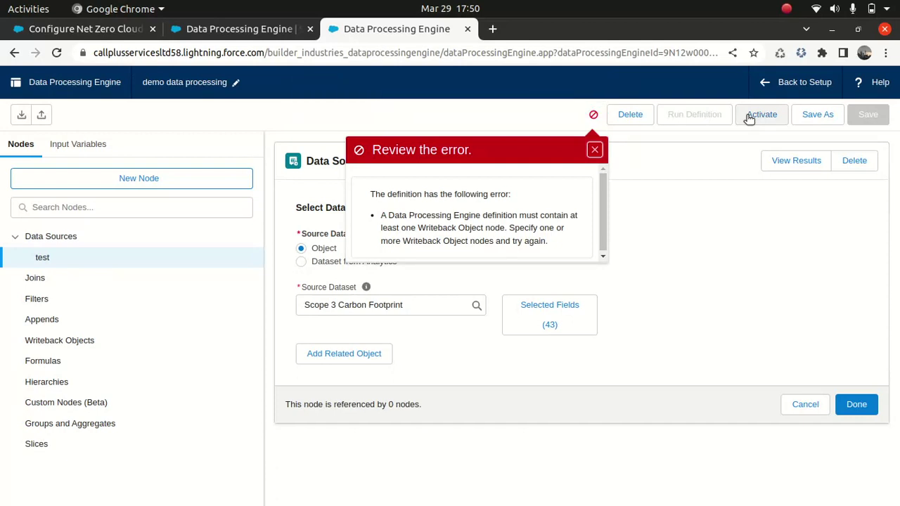
drag(602, 199, 604, 223)
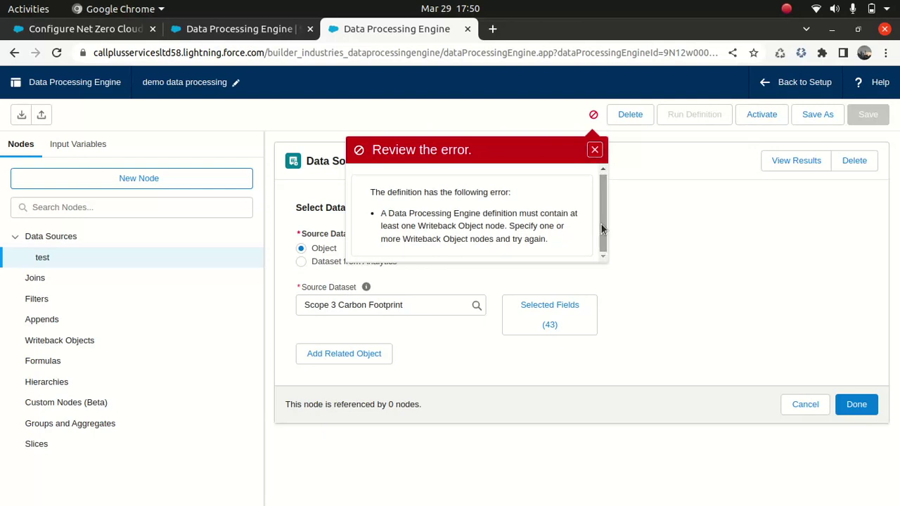
click(594, 150)
Step: Add a Writeback Object node named "Write back" with the API name Write_back and save the node
click(74, 342)
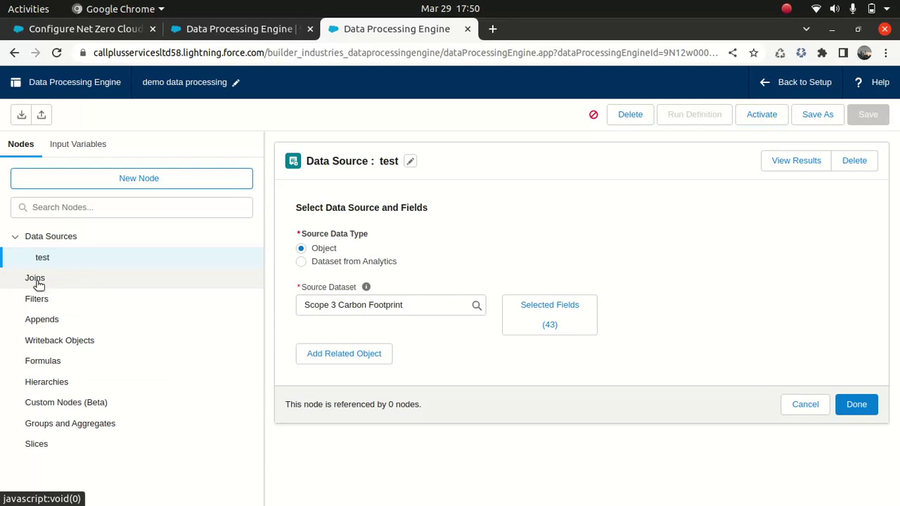
click(118, 181)
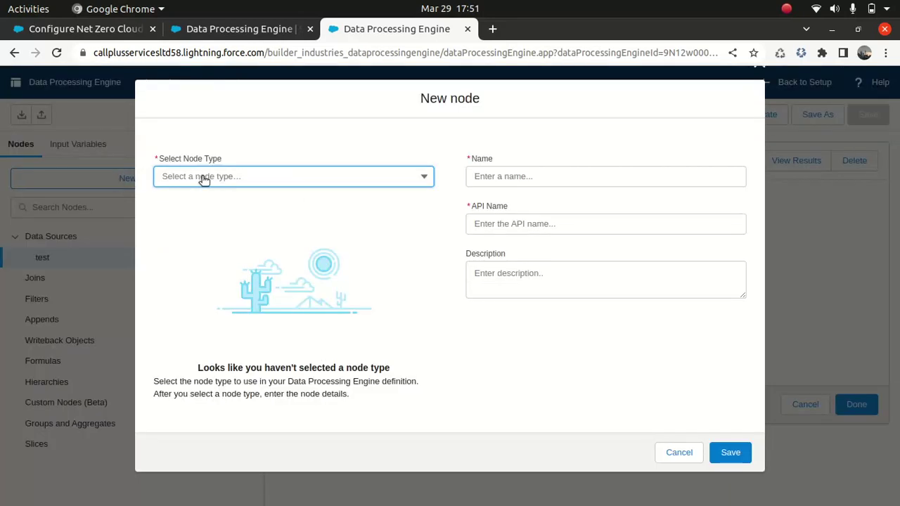
click(203, 178)
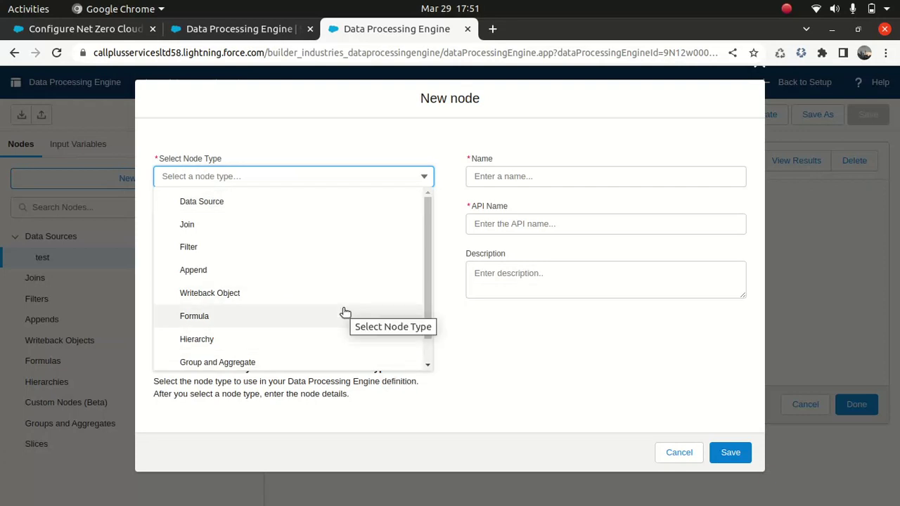
click(325, 293)
click(511, 181)
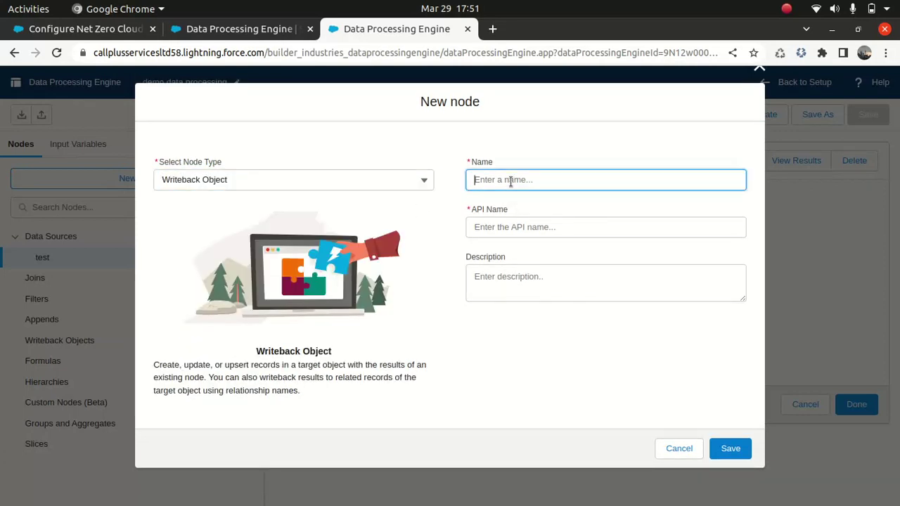
text(Write back)
key(Tab)
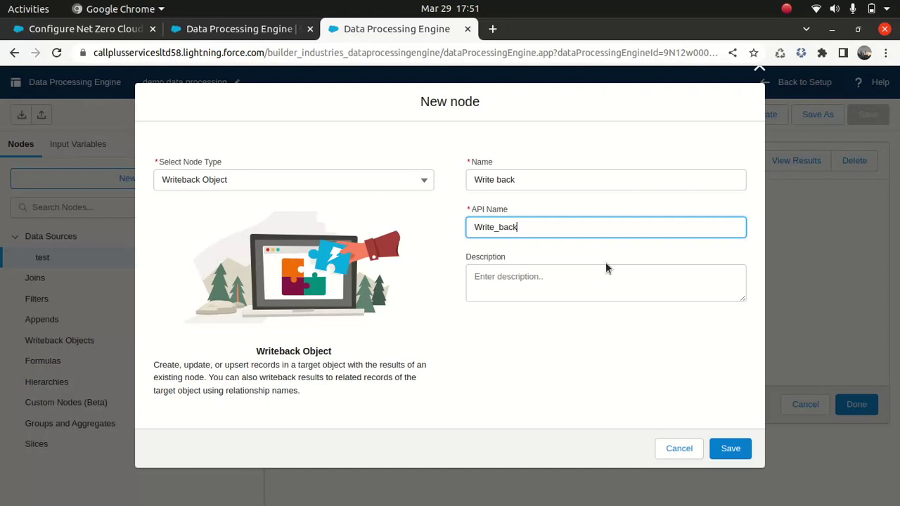
click(731, 448)
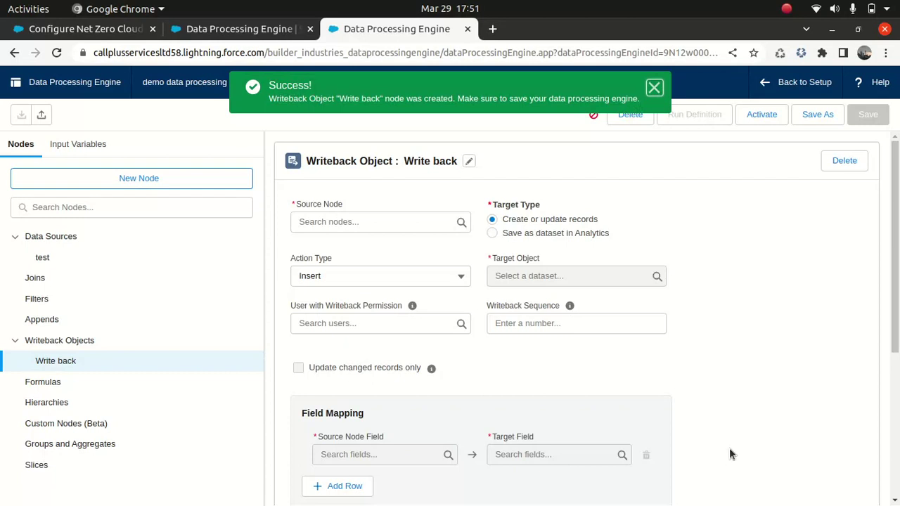
Step: Set the Write back node's source node to test and its target object to Account Contact Role
click(398, 224)
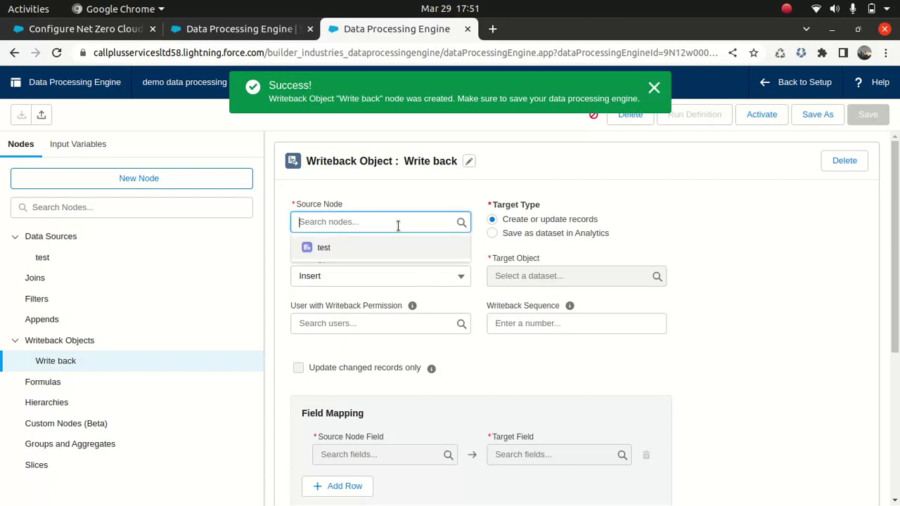
click(351, 248)
click(553, 272)
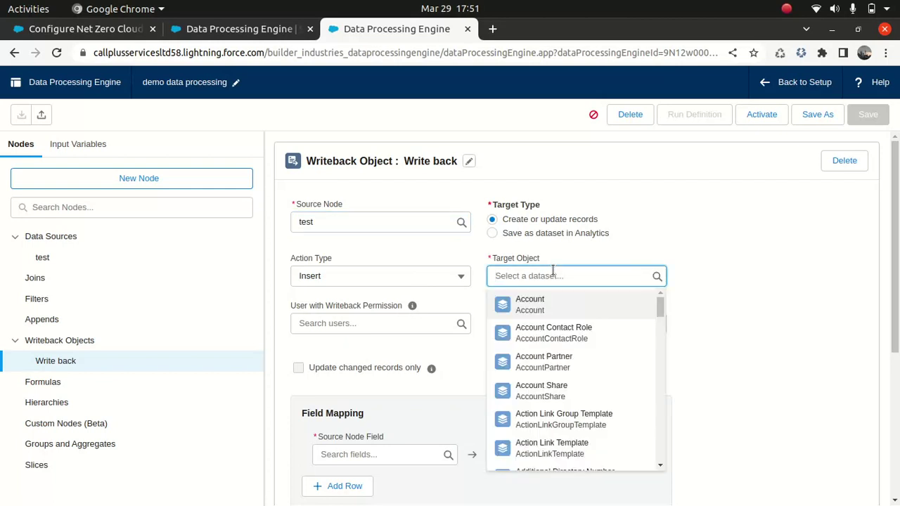
text(Account C)
click(551, 306)
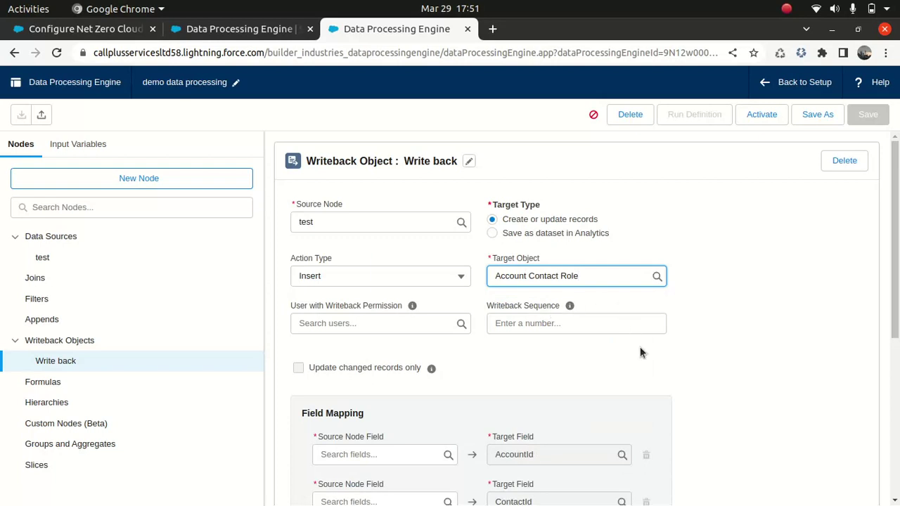
Step: Map the source field AnnualEmssnInventoryId to both the AccountId and ContactId target fields and finish the Write back node
drag(895, 267, 894, 488)
click(847, 476)
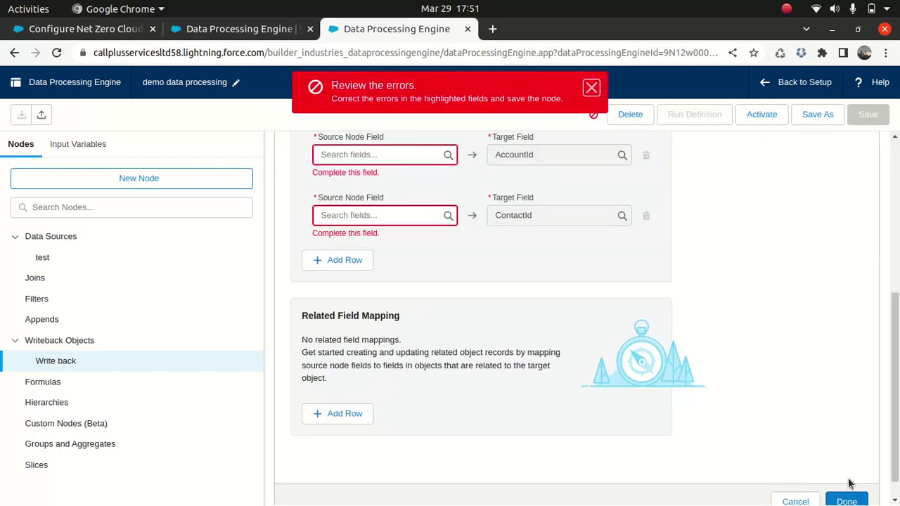
click(383, 154)
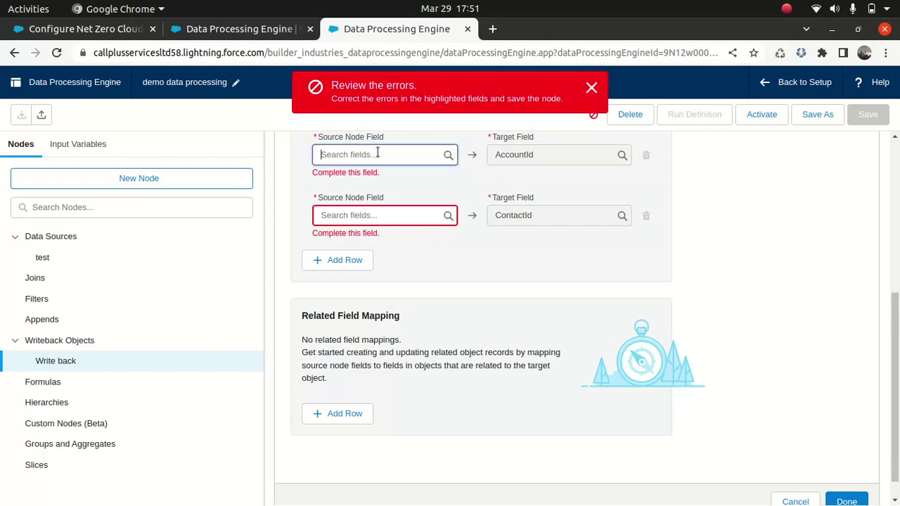
click(374, 182)
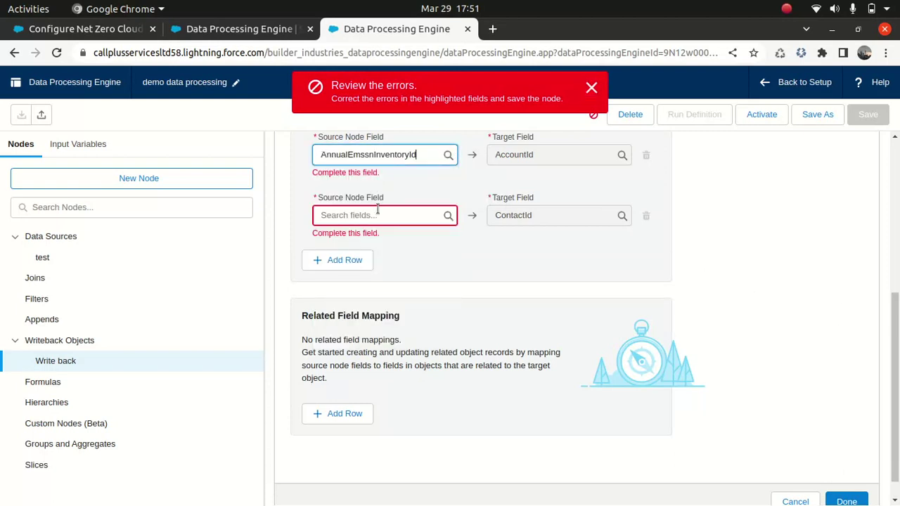
click(378, 208)
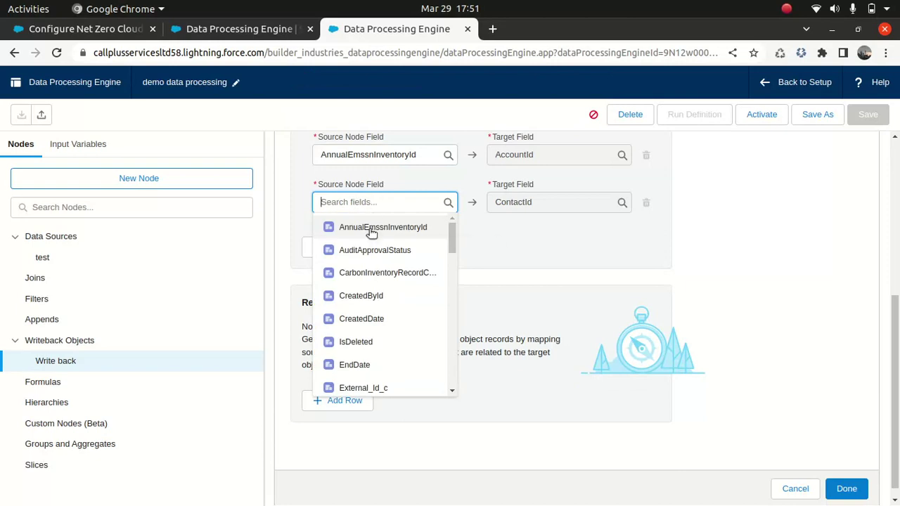
click(371, 228)
click(847, 478)
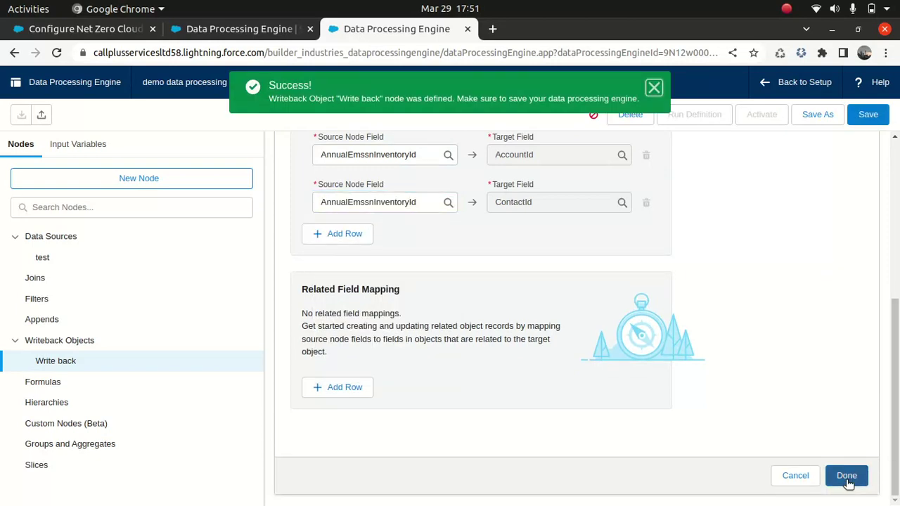
Step: Save the updated definition, try to activate it again and review the reported field mapping error
click(869, 116)
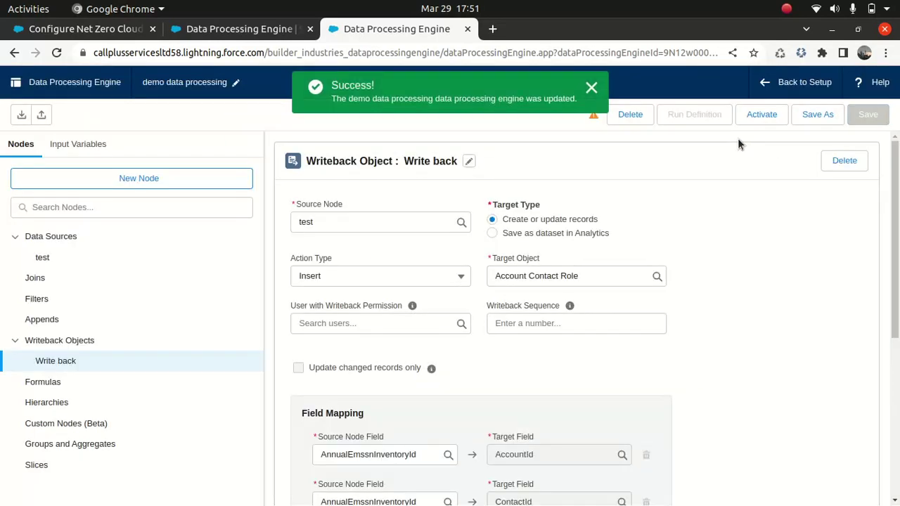
click(773, 121)
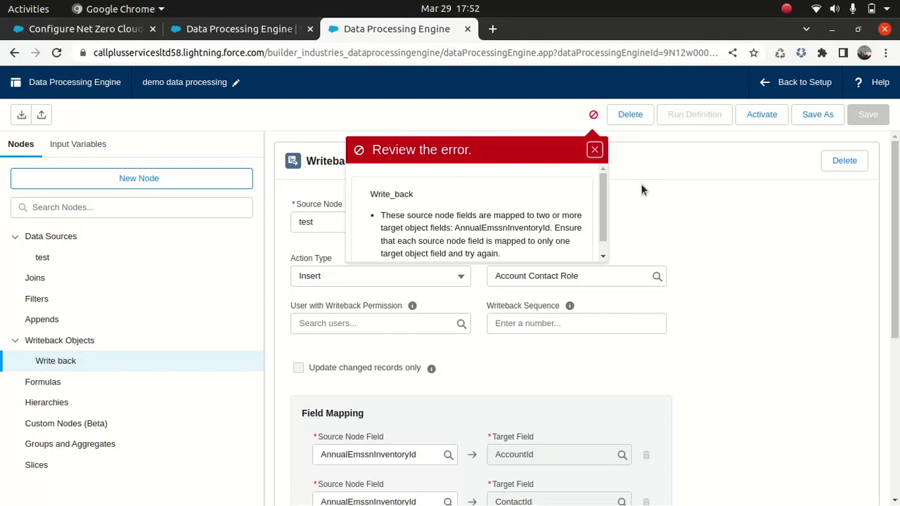
click(594, 151)
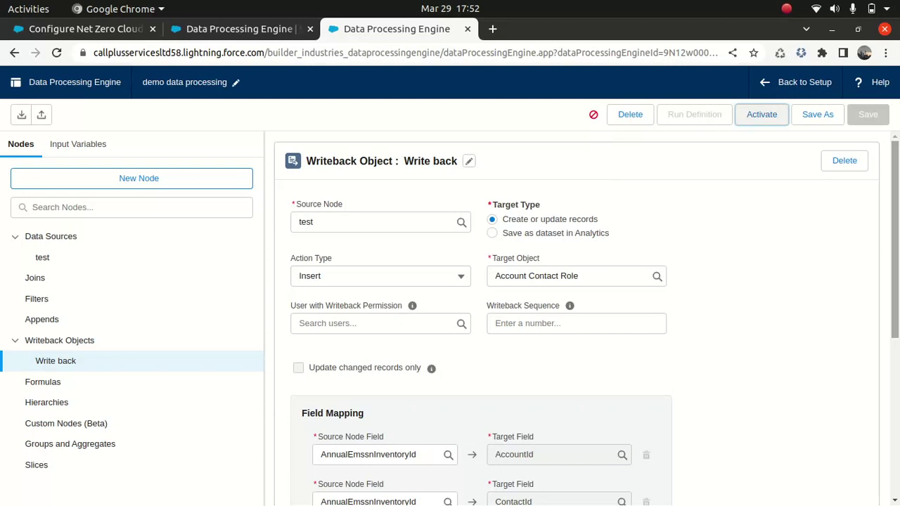
scroll(851, 204, down, 3)
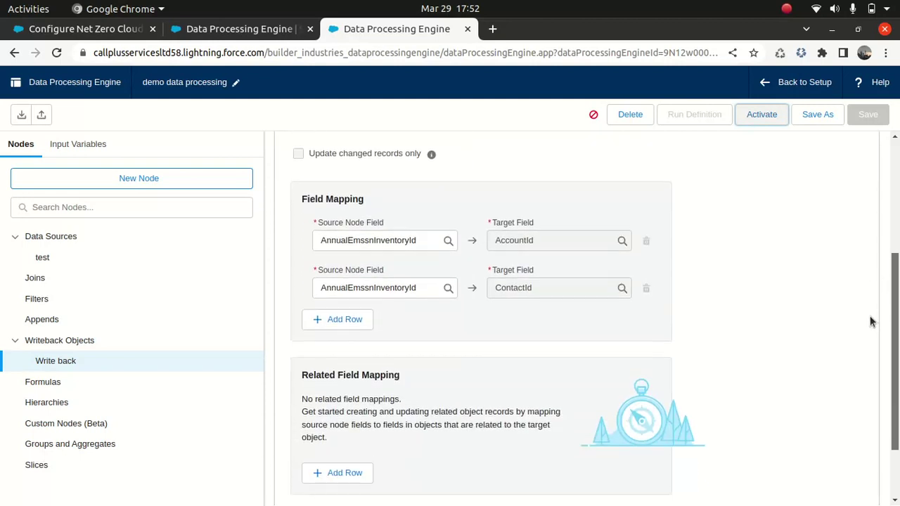
Step: Change the source node field mapped to AccountId to External_Id_c in the Write back node
click(418, 243)
text(acco)
key(BackSpace)
key(BackSpace)
key(BackSpace)
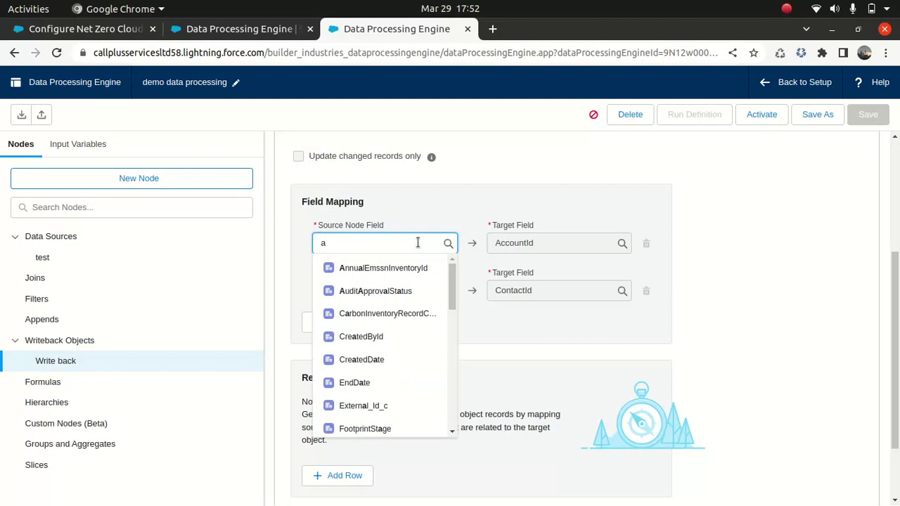
click(373, 404)
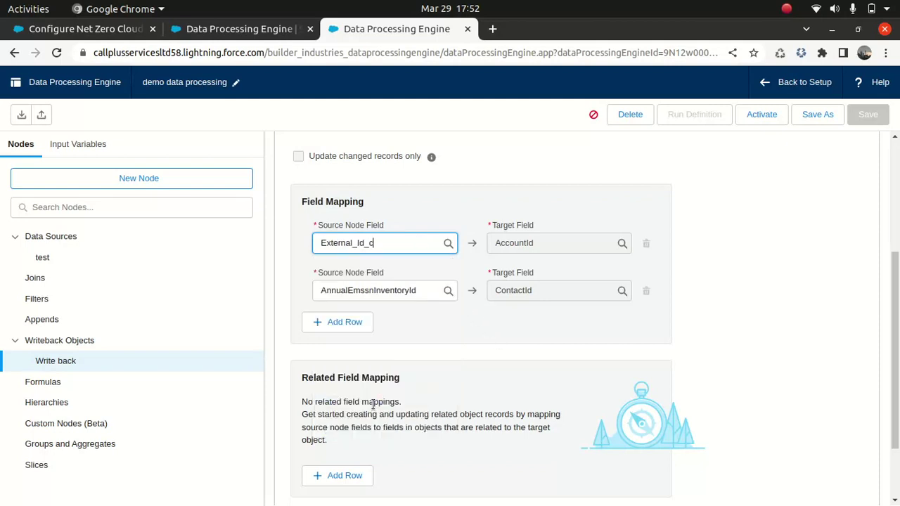
Step: Change the source node field mapped to ContactId to CreatedById and finish the Write back node
click(420, 290)
key(BackSpace)
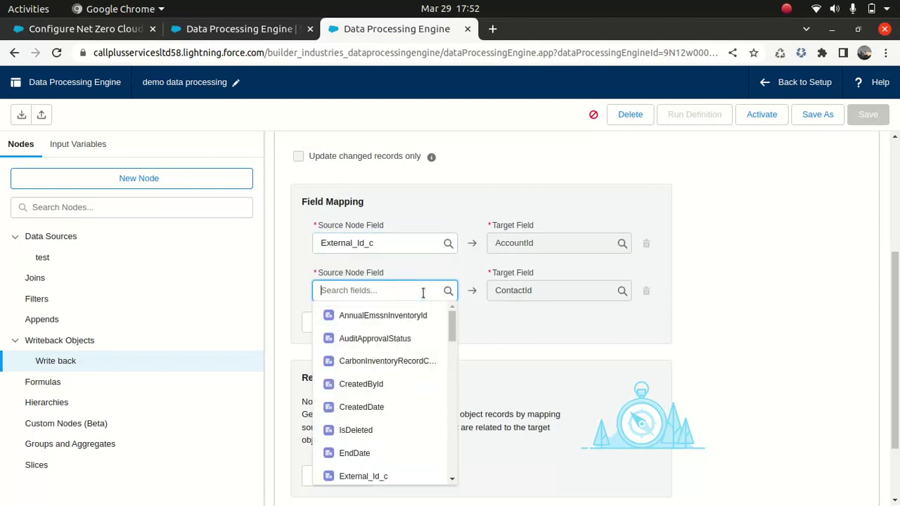
text(a)
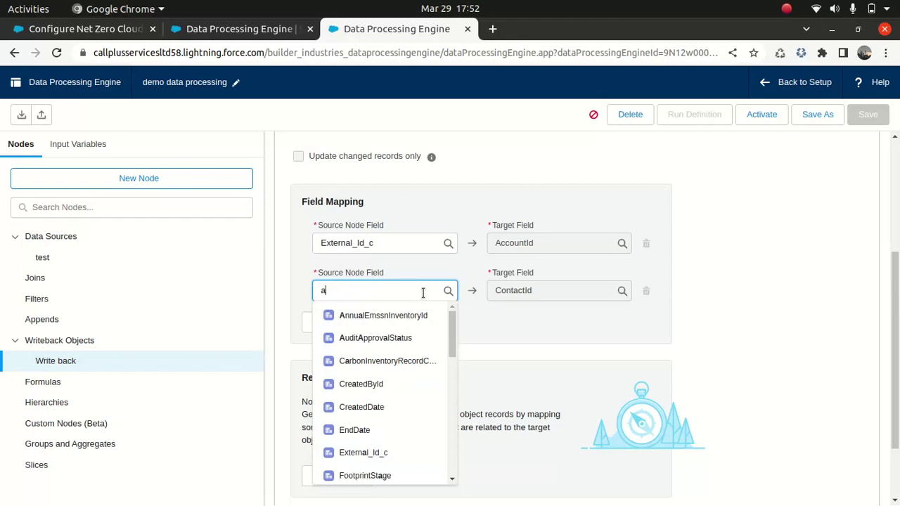
text(ss)
key(BackSpace)
key(BackSpace)
key(BackSpace)
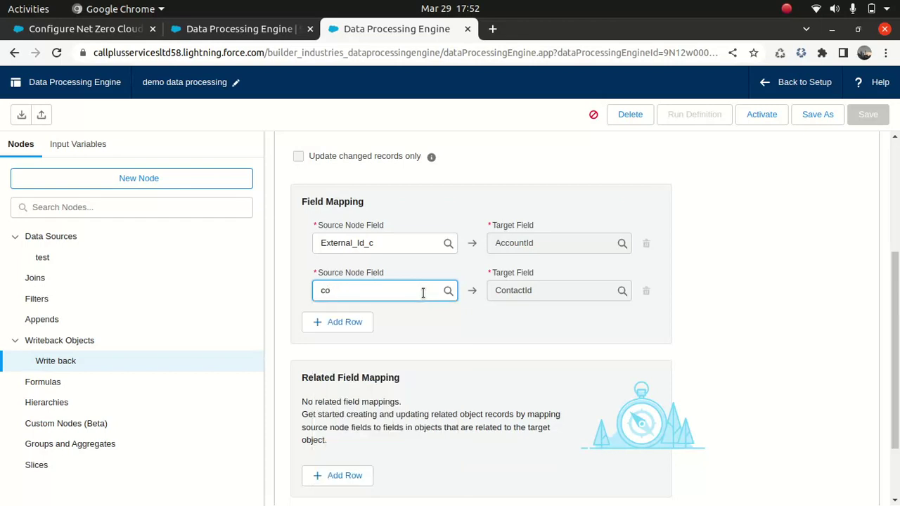
text(a)
key(BackSpace)
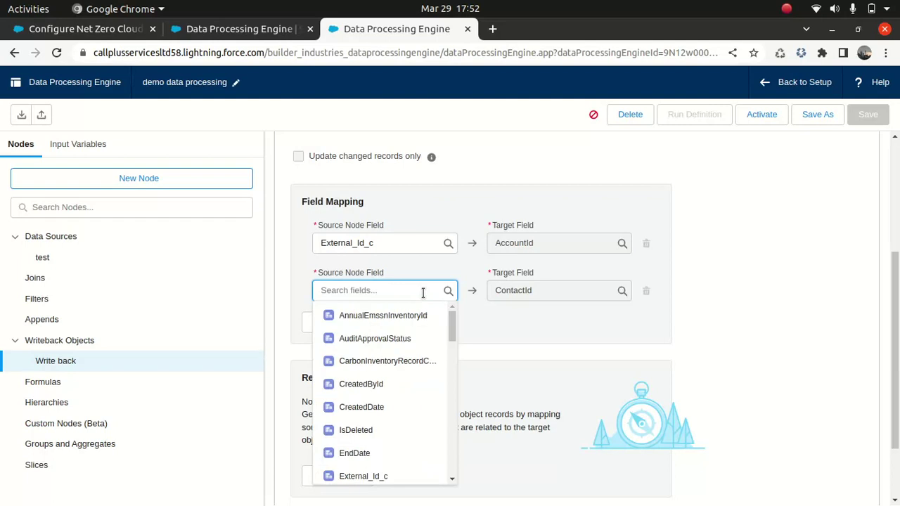
text(Id)
click(379, 349)
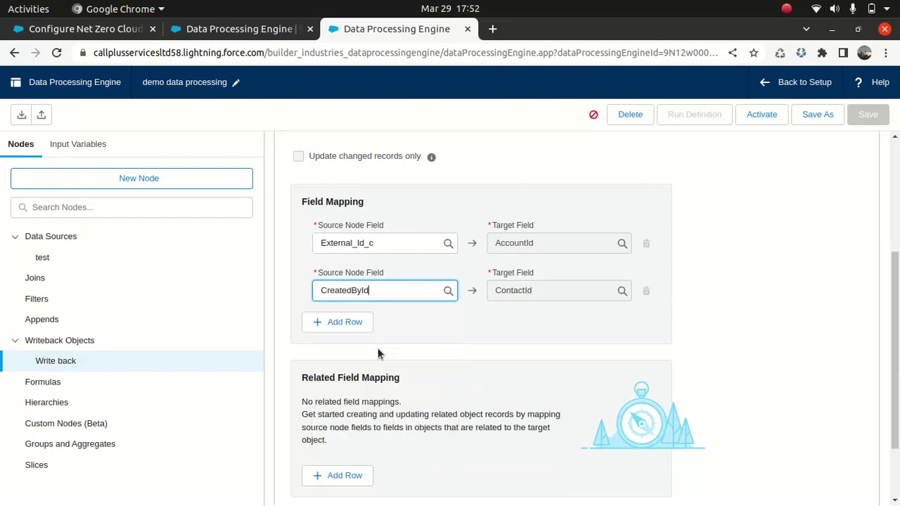
click(526, 330)
scroll(879, 406, down, 3)
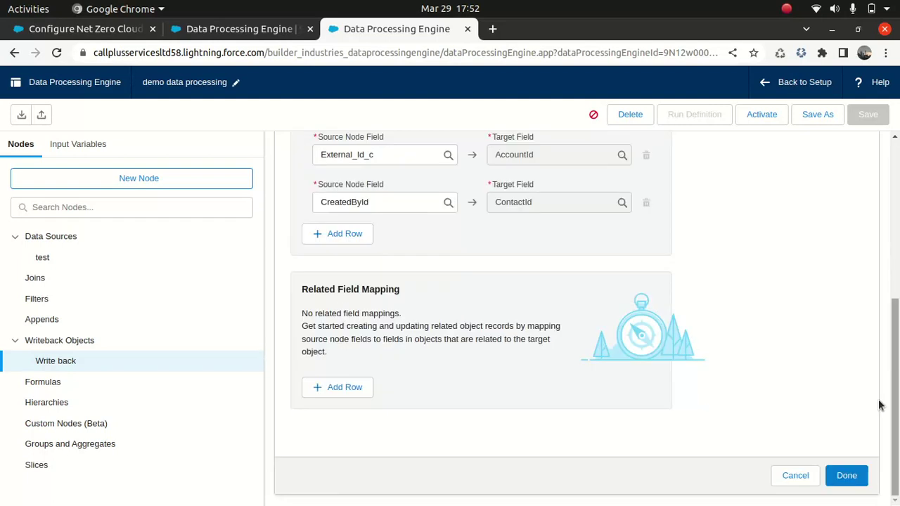
click(847, 475)
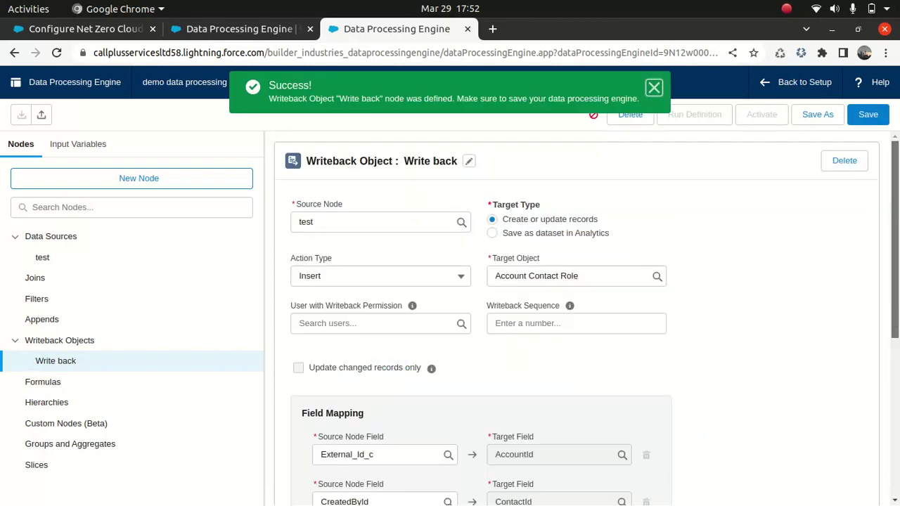
Step: Try to save the definition as a copy under the name demo data processing with process type Net Zero
click(815, 115)
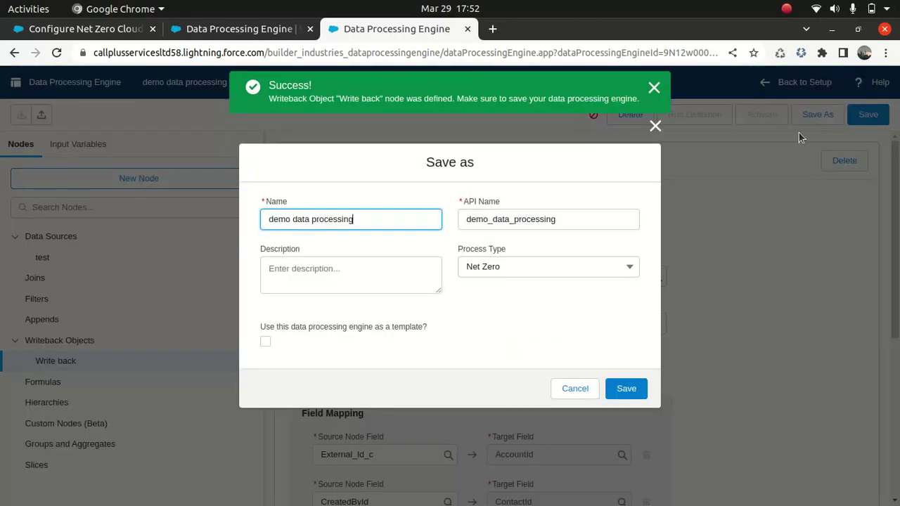
click(636, 395)
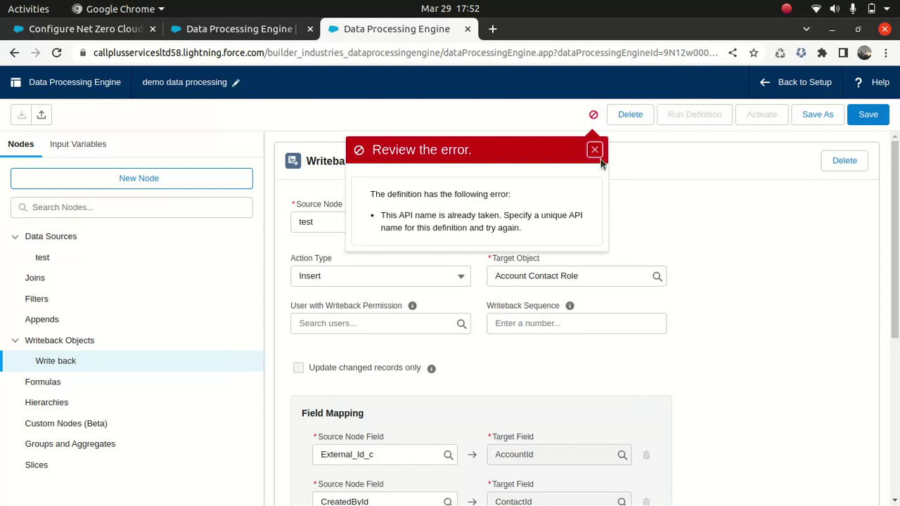
click(595, 149)
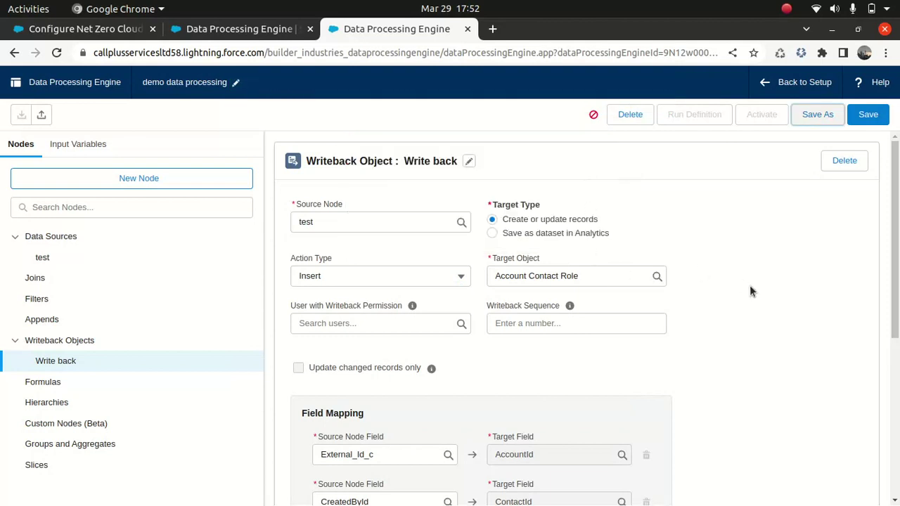
mouse_move(895, 253)
mouse_down()
mouse_move(895, 412)
mouse_move(896, 254)
mouse_up()
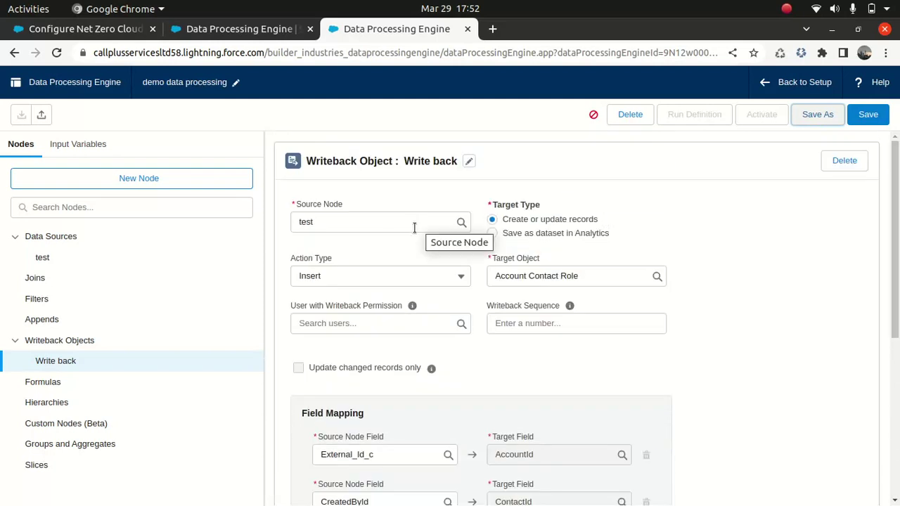
Step: Rename the writeback node to Write back1234 and set its API name to Write_back12341
click(468, 161)
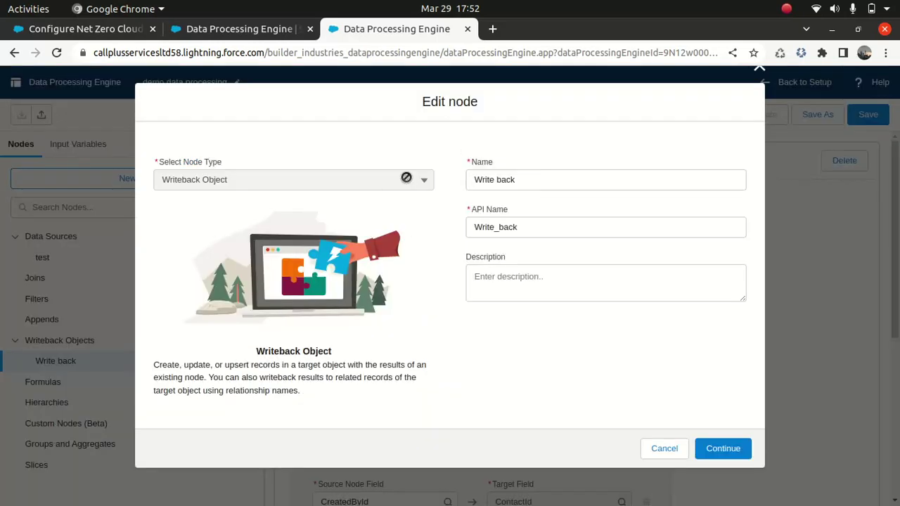
click(544, 182)
text(1234)
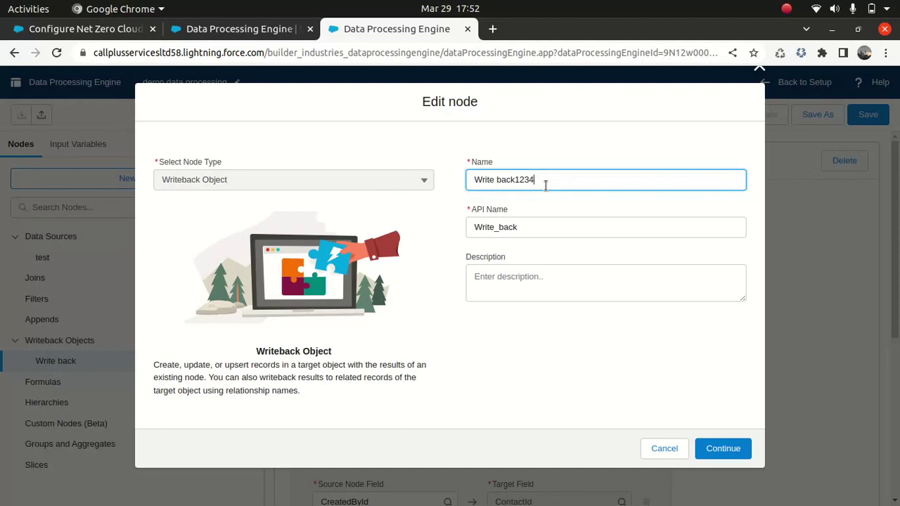
click(533, 232)
text(12341)
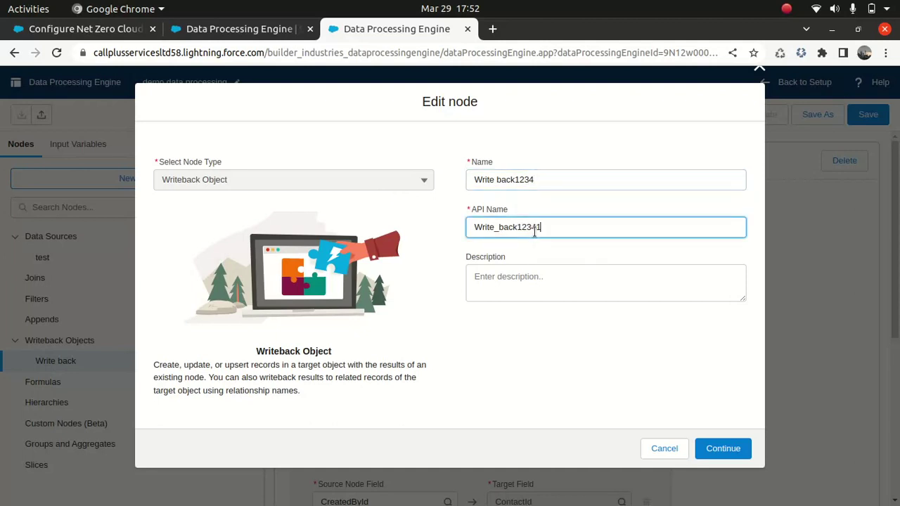
click(735, 450)
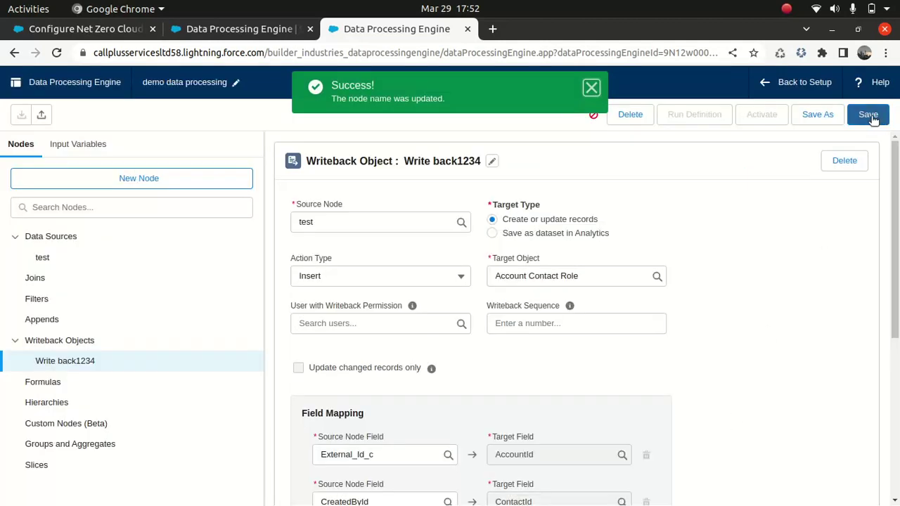
Step: Save and activate the updated demo data processing definition and close its builder
click(870, 117)
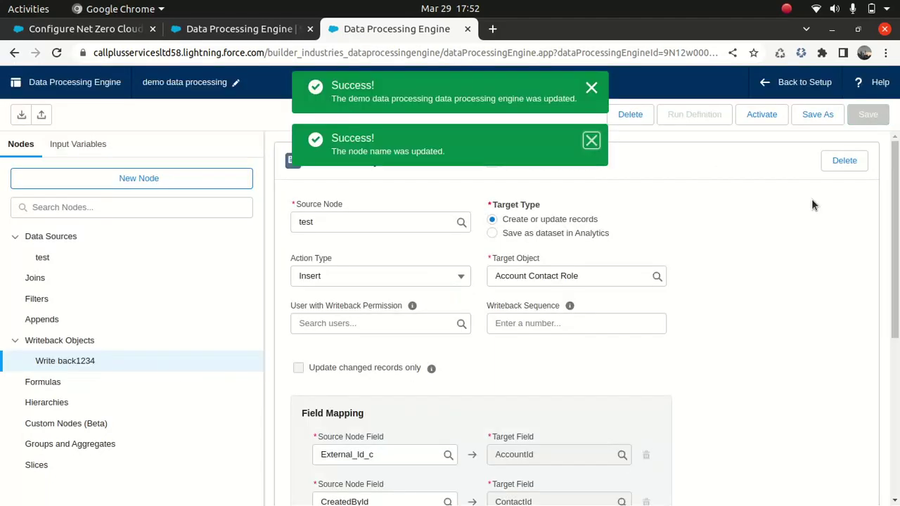
click(764, 115)
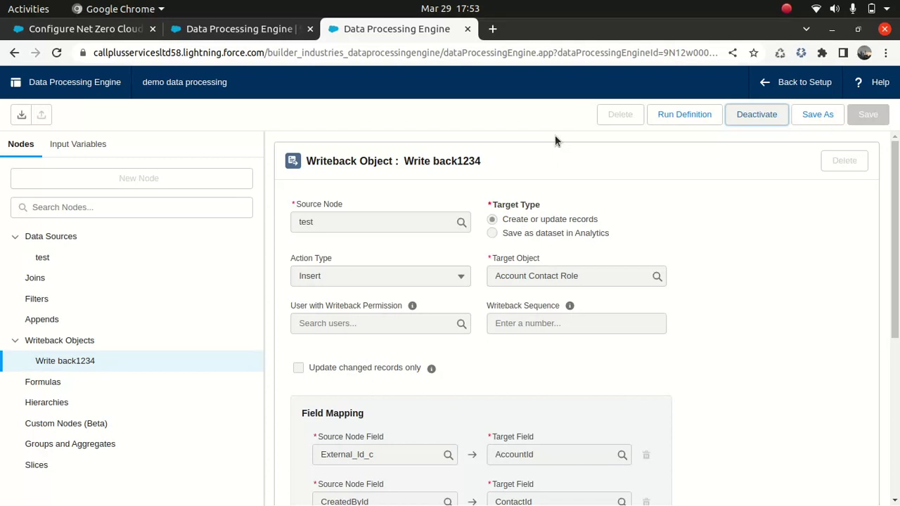
click(466, 29)
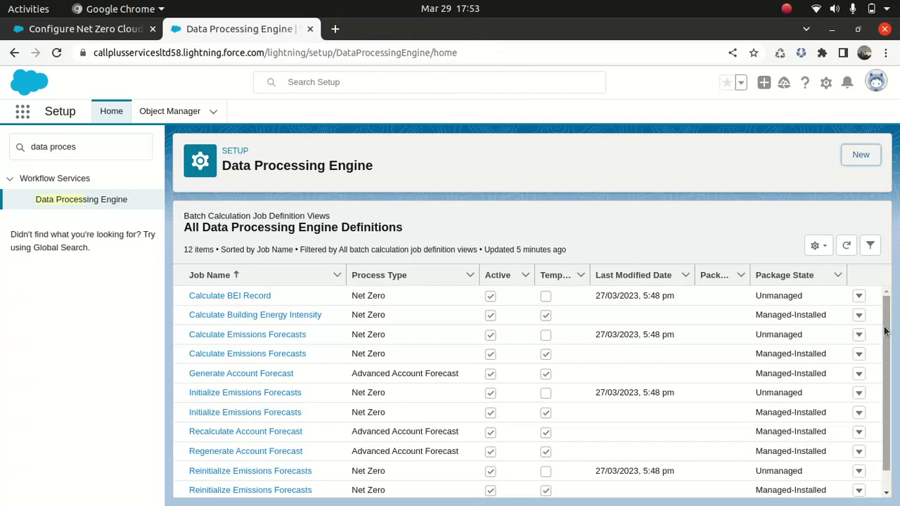
Step: Reload the list of data processing engine definitions and check it for the demo data processing entry
scroll(885, 350, down, 1)
scroll(885, 349, up, 1)
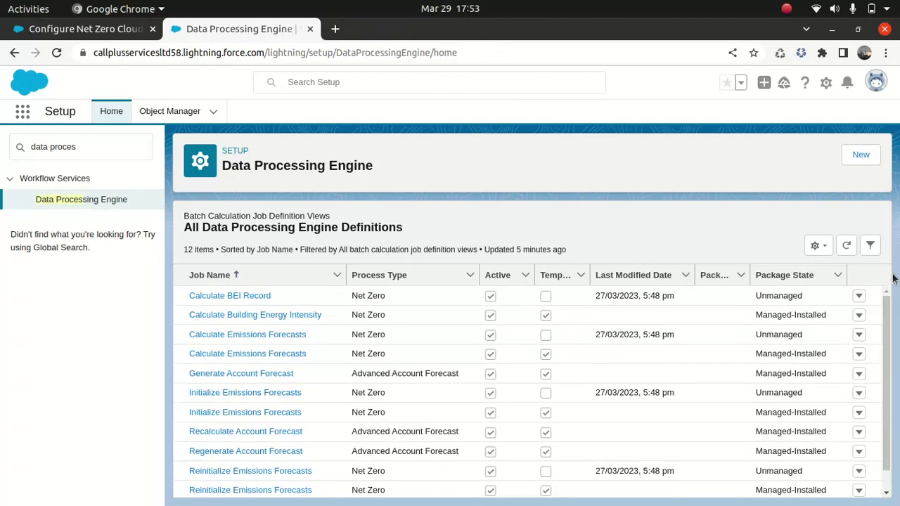
click(583, 52)
key(Return)
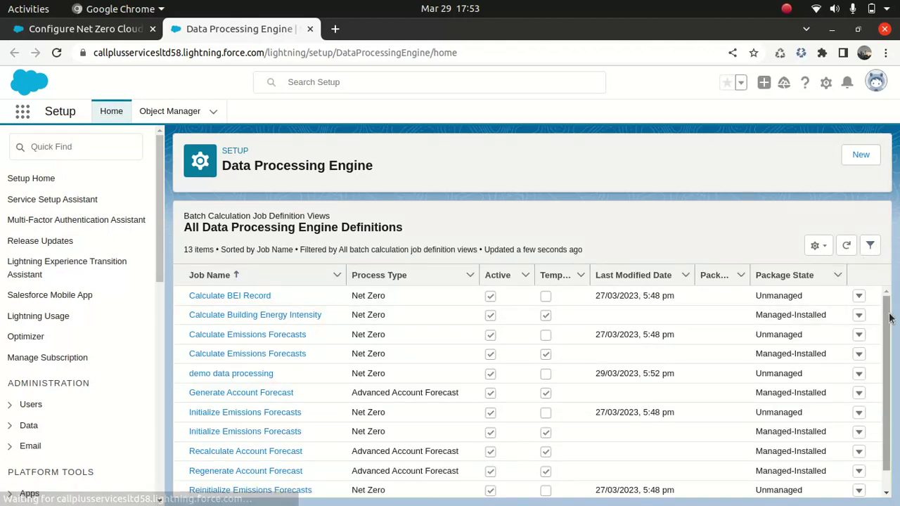
scroll(882, 365, down, 1)
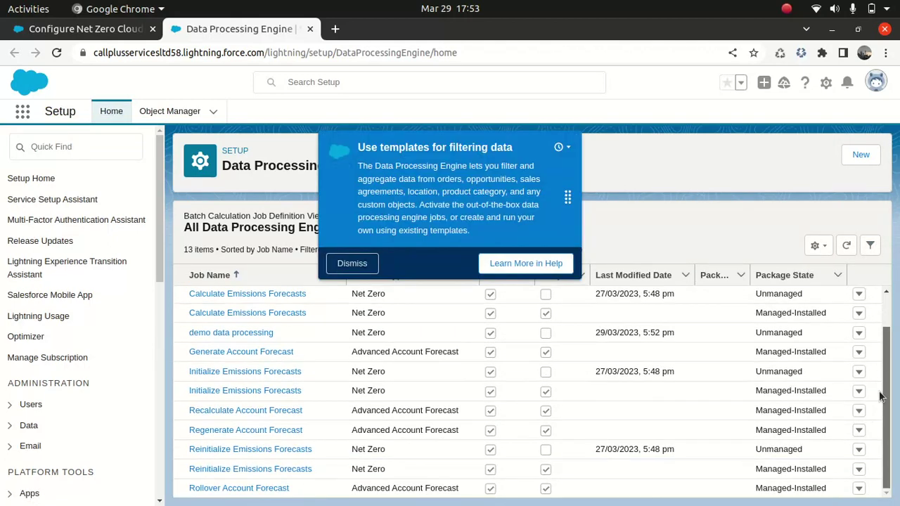
scroll(888, 295, up, 1)
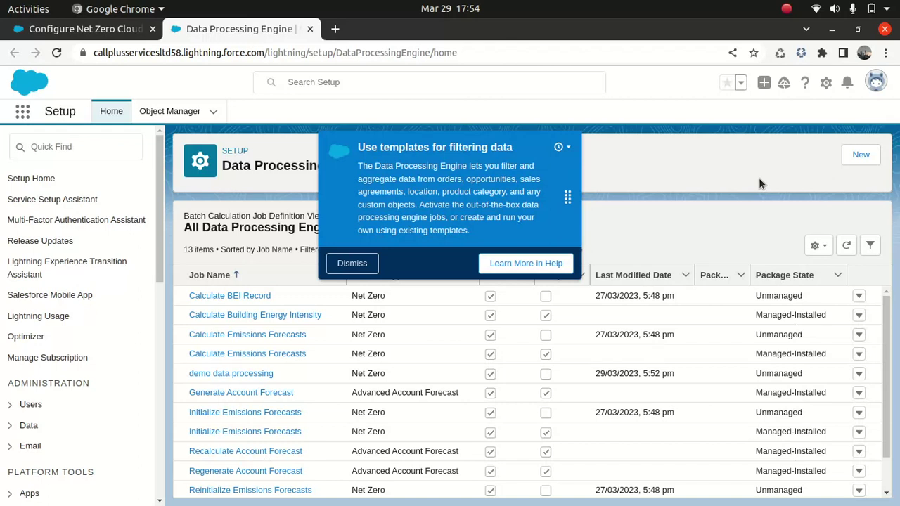
click(862, 159)
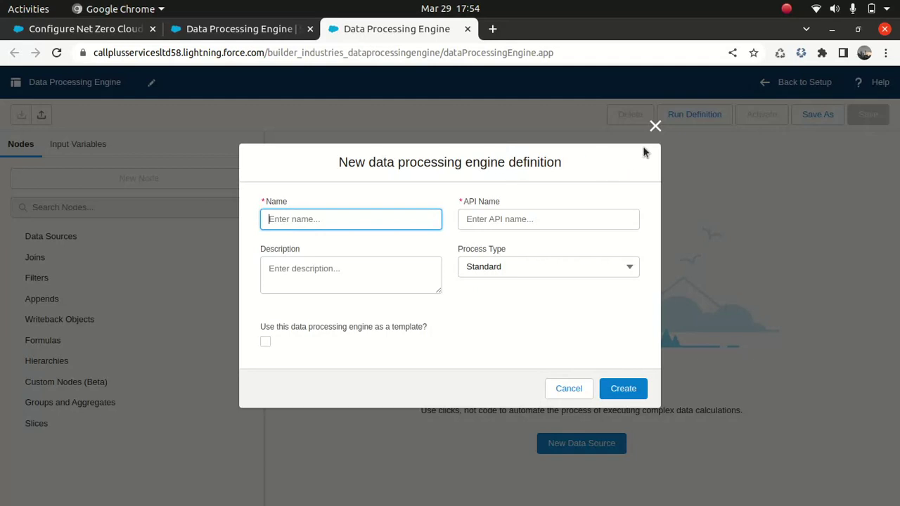
click(655, 126)
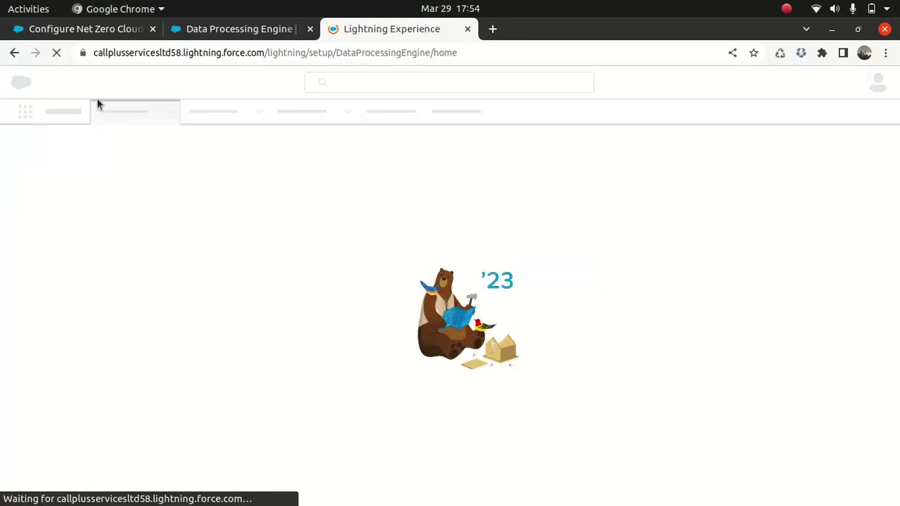
click(215, 28)
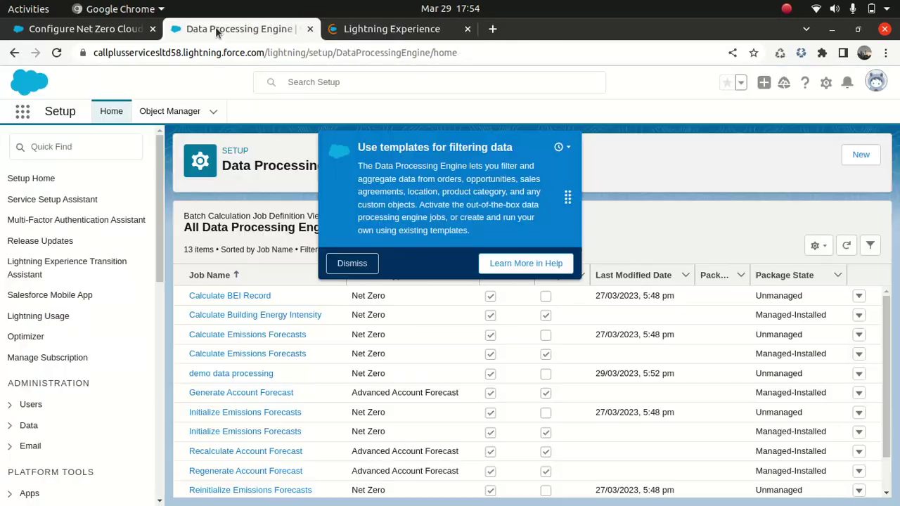
Step: In Net Zero Configurations, set the Building Energy Intensity setup's Data Processing Engine Definition to demo data processing
click(72, 148)
text(net)
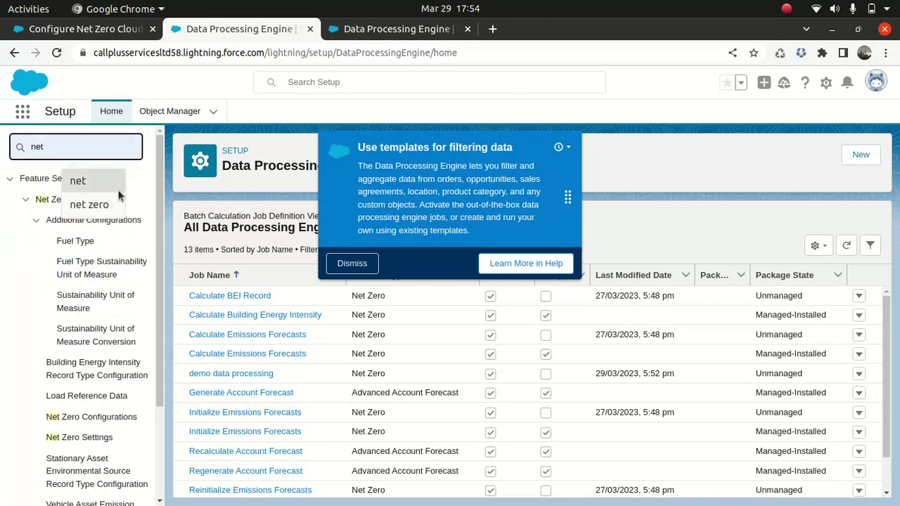
click(91, 418)
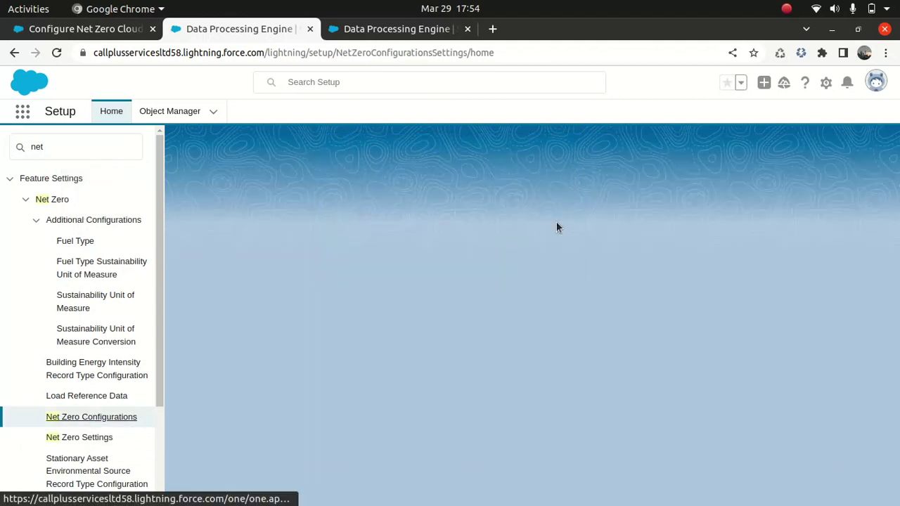
drag(895, 204, 895, 313)
click(831, 294)
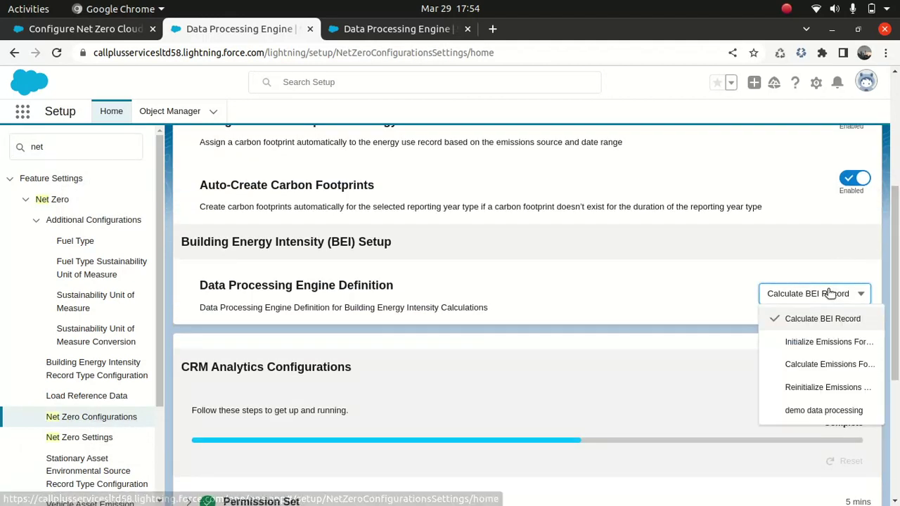
click(809, 412)
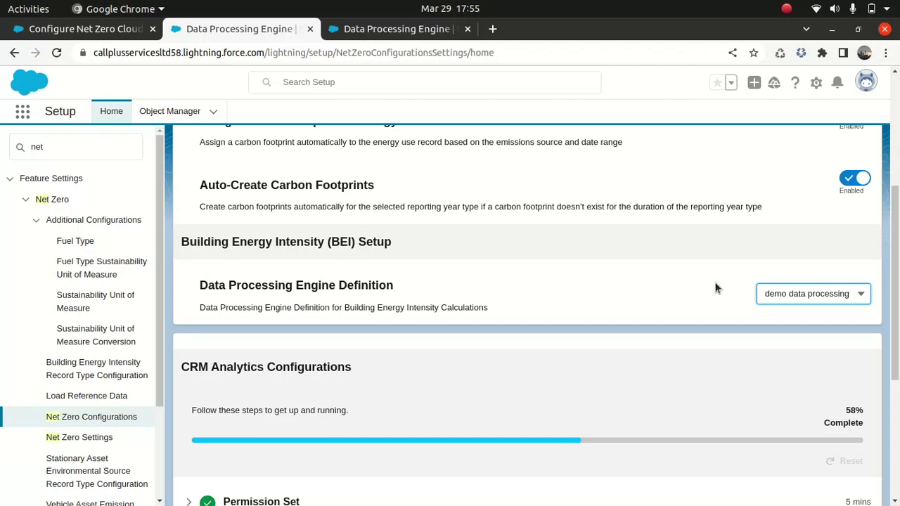
Step: Open the Load Reference Data setup page and review the available emissions and energy datasets
click(91, 405)
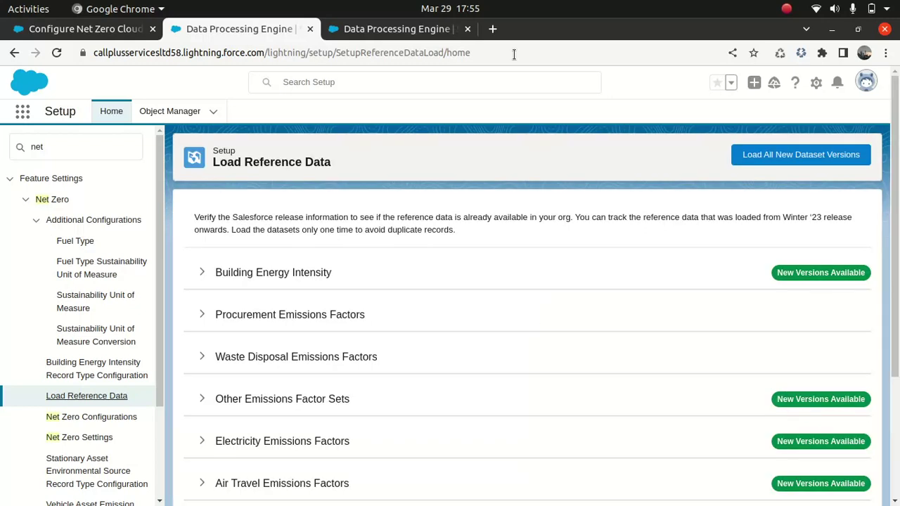
scroll(885, 311, down, 1)
scroll(886, 311, down, 2)
scroll(891, 225, up, 2)
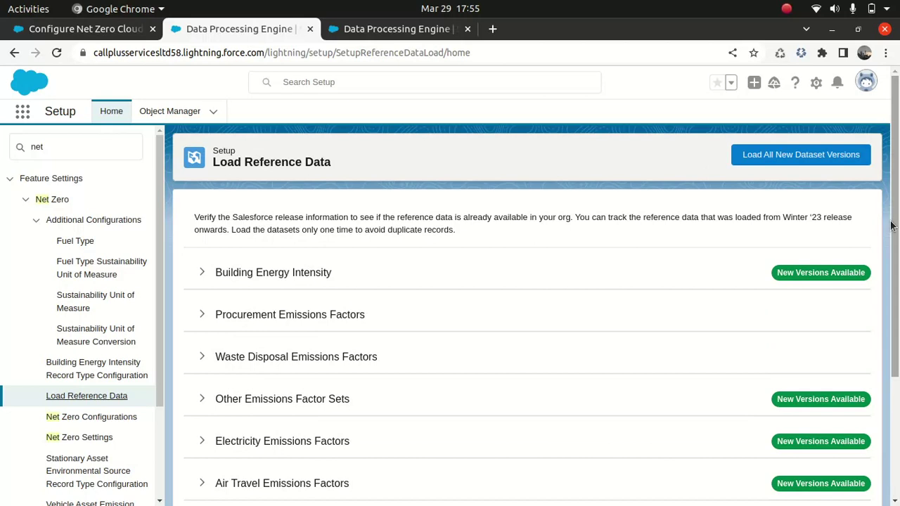